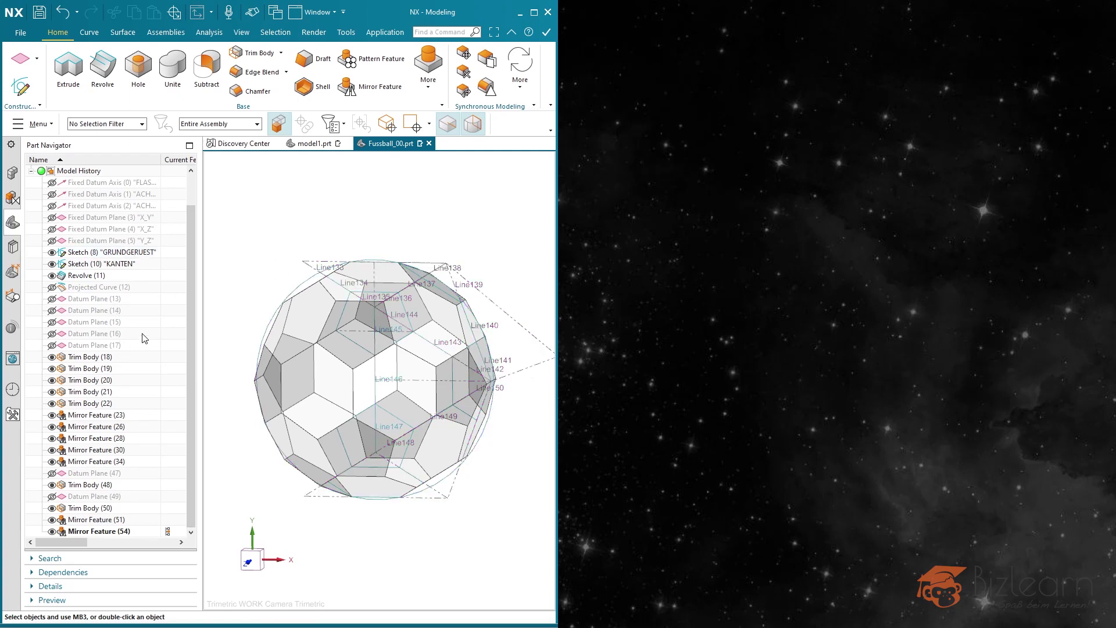
- Orbit the soccer ball, snap to the X-Y plane, and expand User Expressions to show diam=30
middle_click_drag(354, 222, 334, 234)
key("F8")
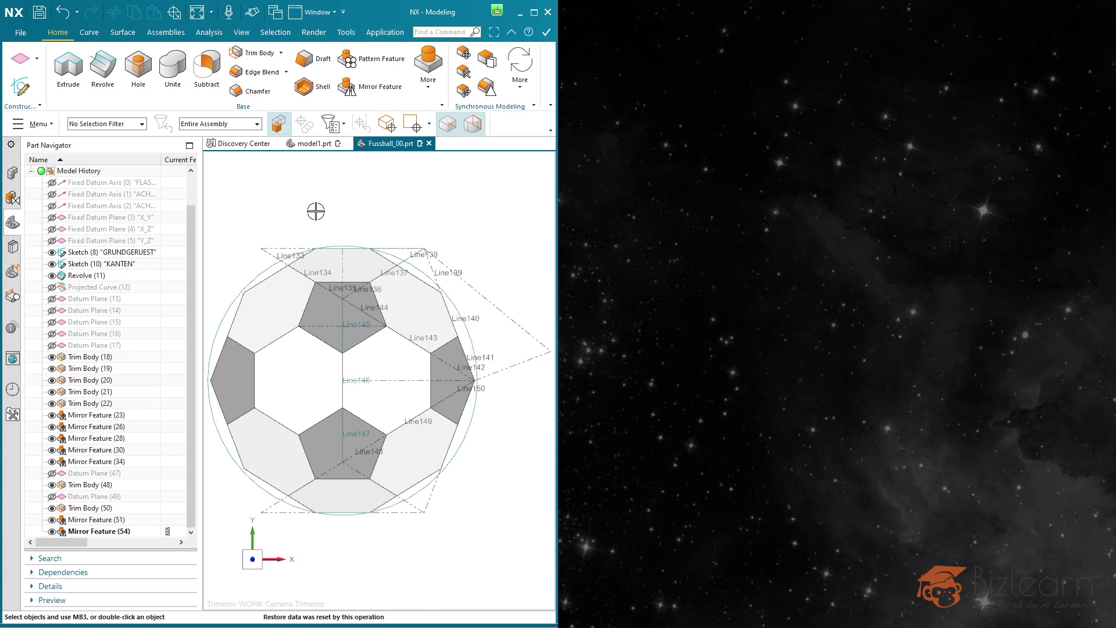
middle_click_drag(349, 204, 332, 212)
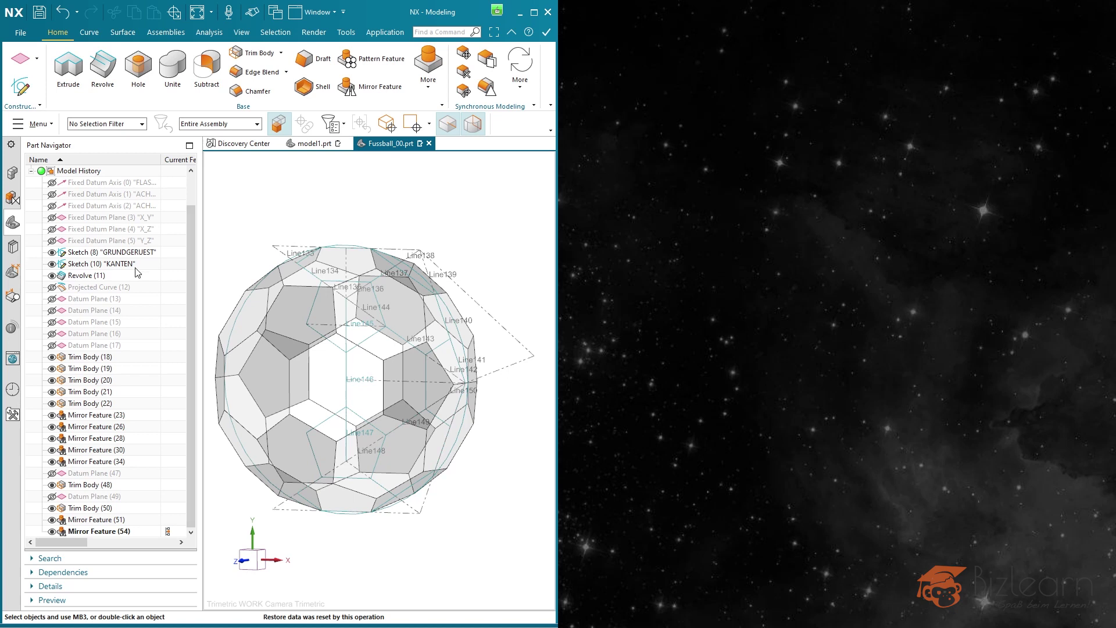
scroll(135, 270, "up", 1)
left_click(31, 194)
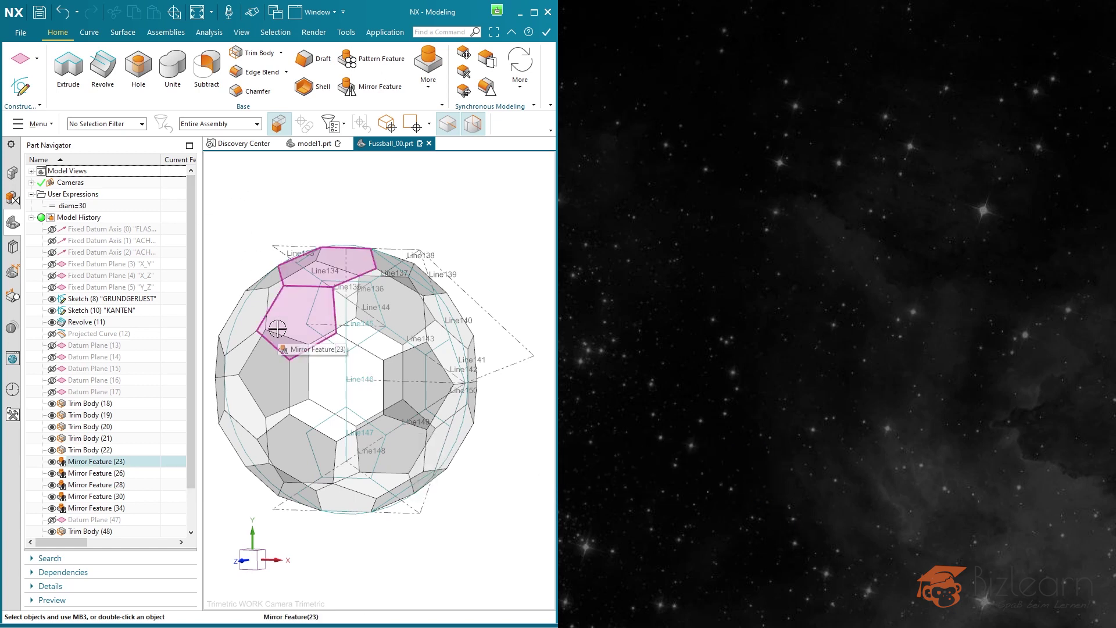
left_click(263, 369)
left_click(311, 210)
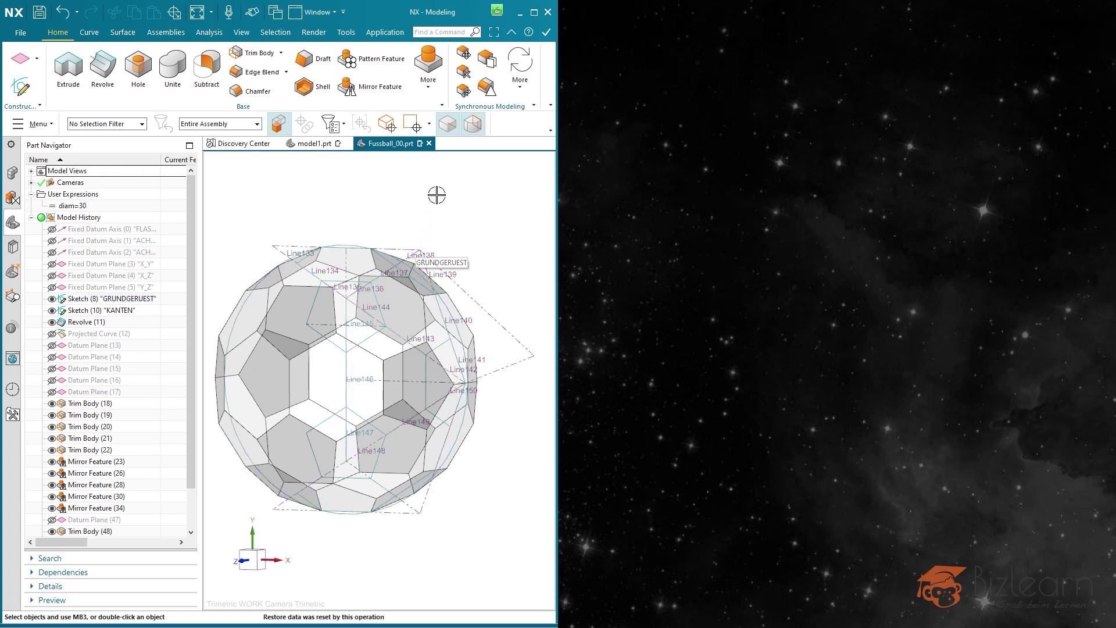
key("ctrl+f")
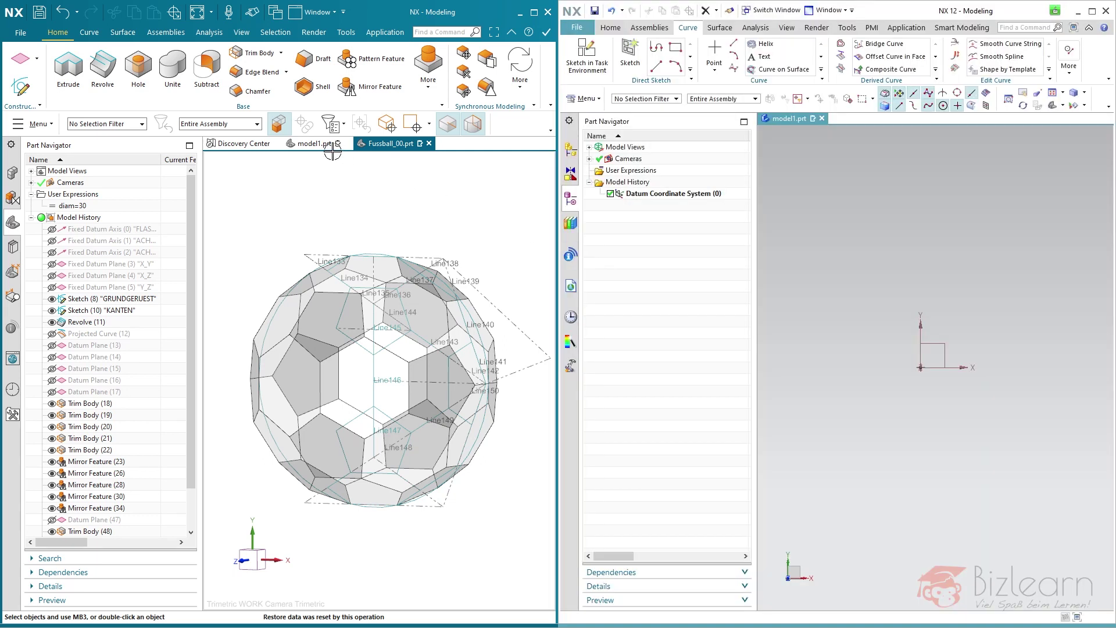
- Close Fussball_00.prt without saving and begin an AutoCAD DXF/DWG import in NX 12
left_click(429, 143)
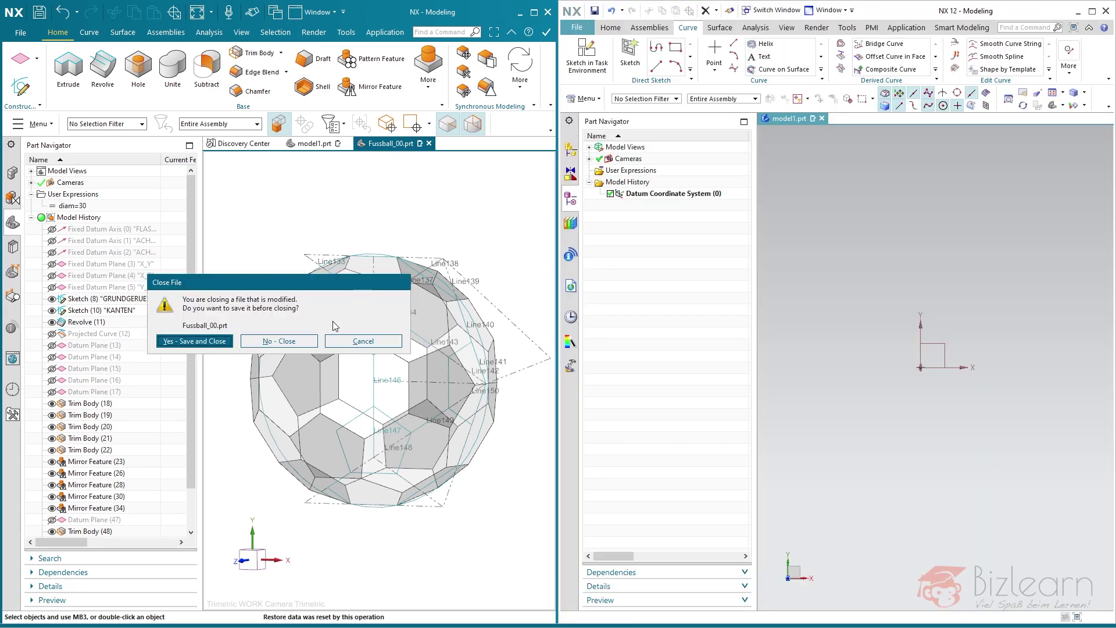
left_click(278, 341)
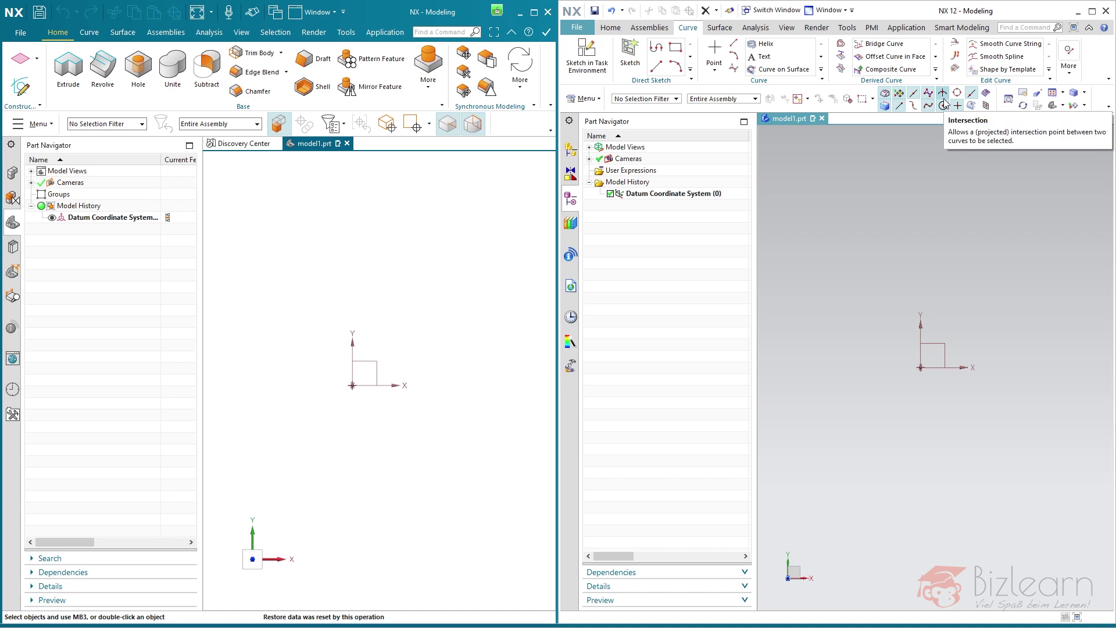
left_click(584, 31)
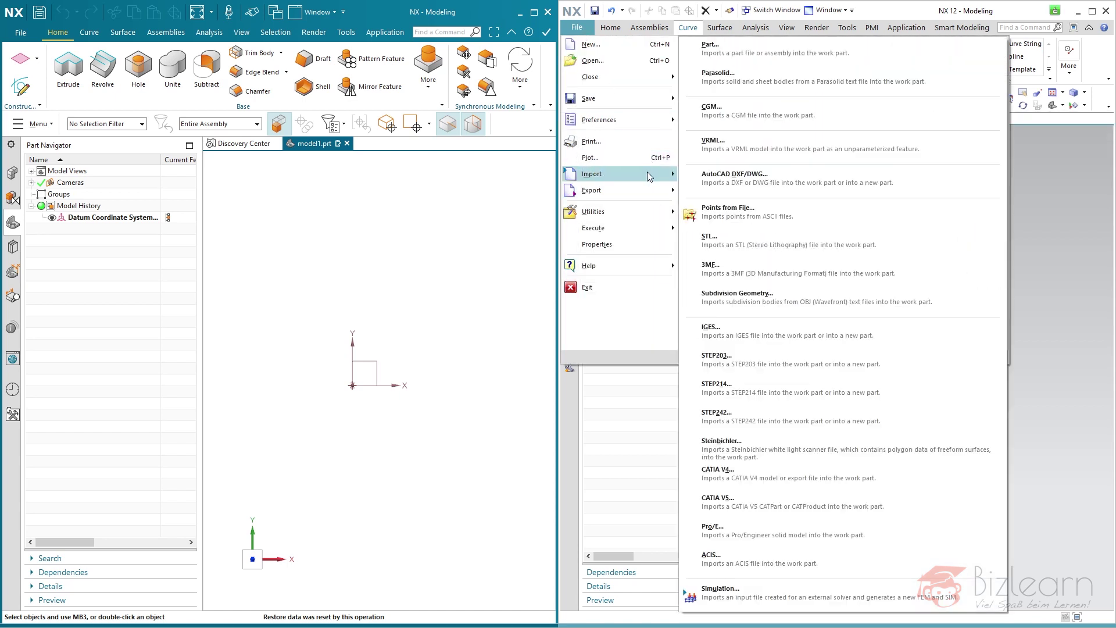
mouse_move(651, 174)
left_click(749, 182)
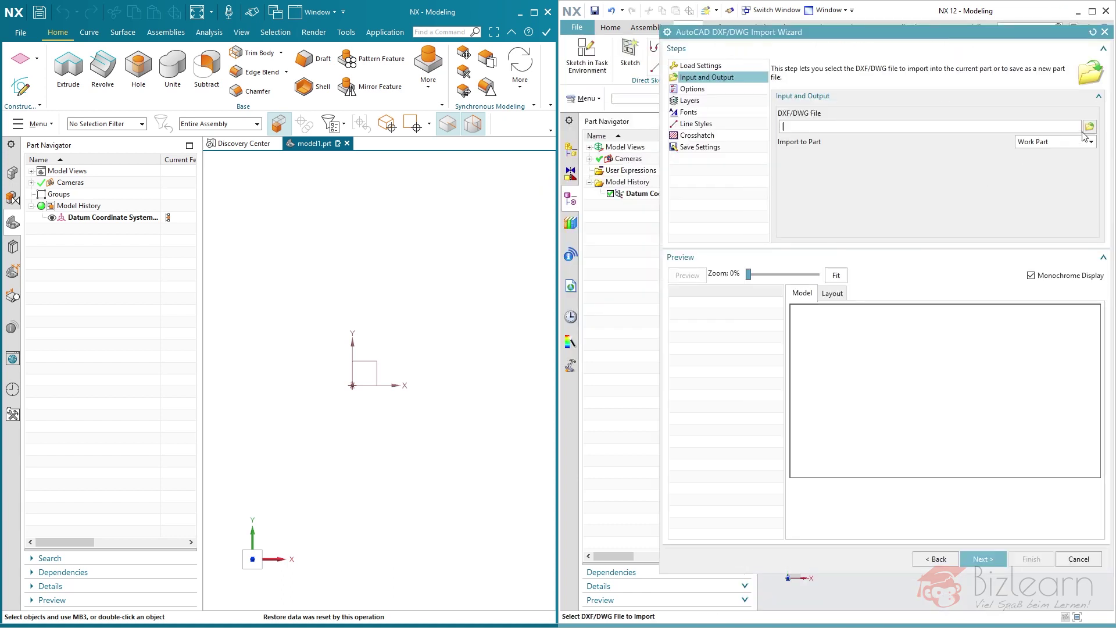
- Choose Fussball_00_1.dwg as the import file and run the import
left_click(1086, 128)
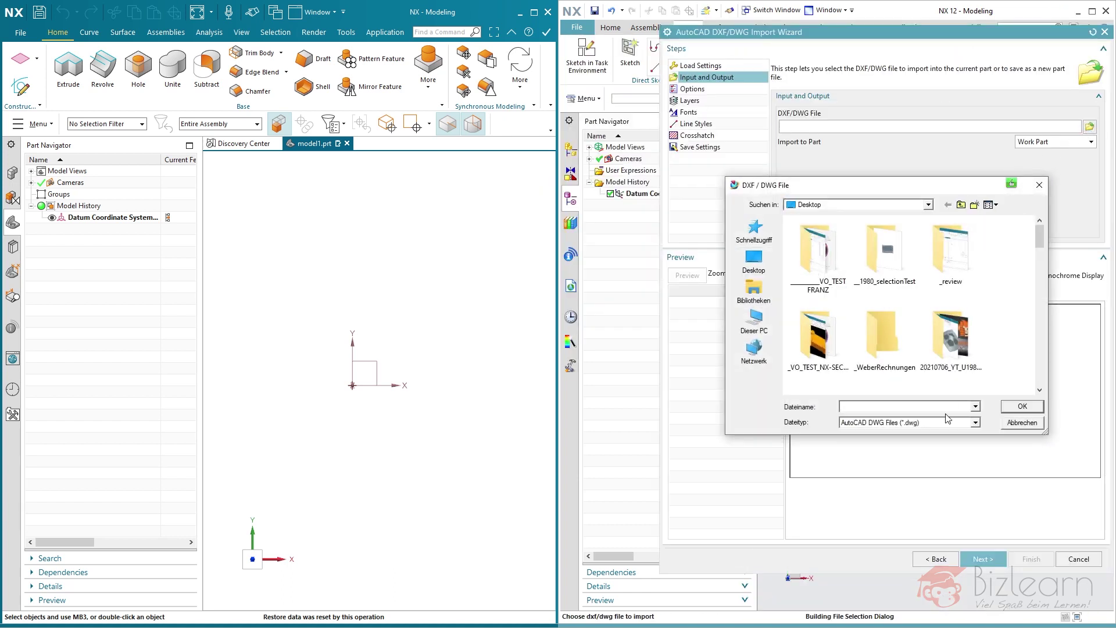
left_click_drag(1043, 232, 1052, 381)
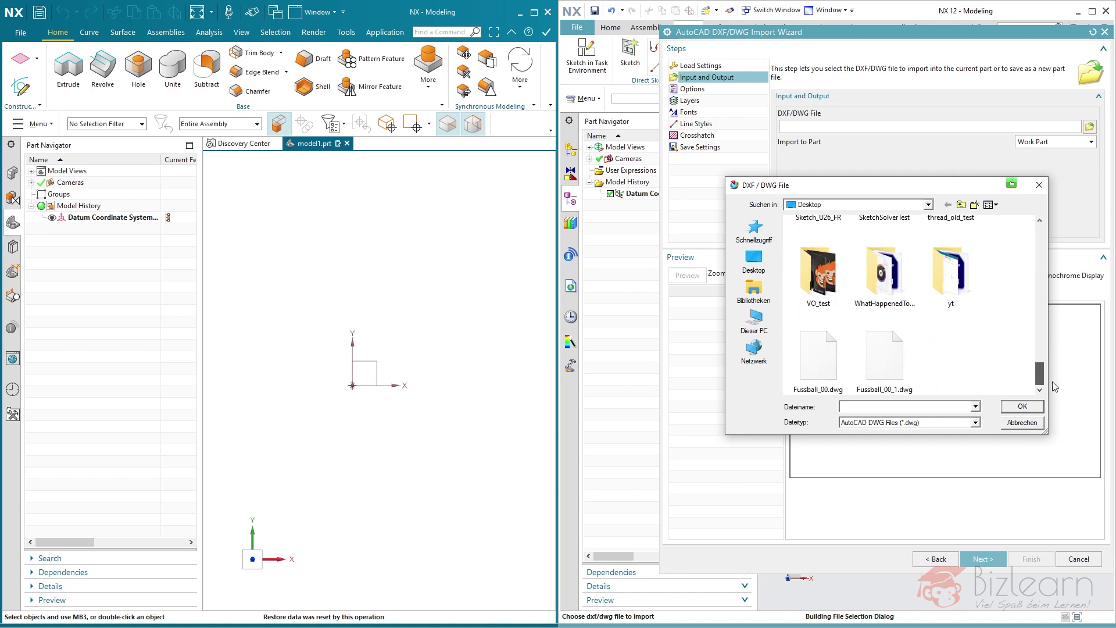
left_click(886, 367)
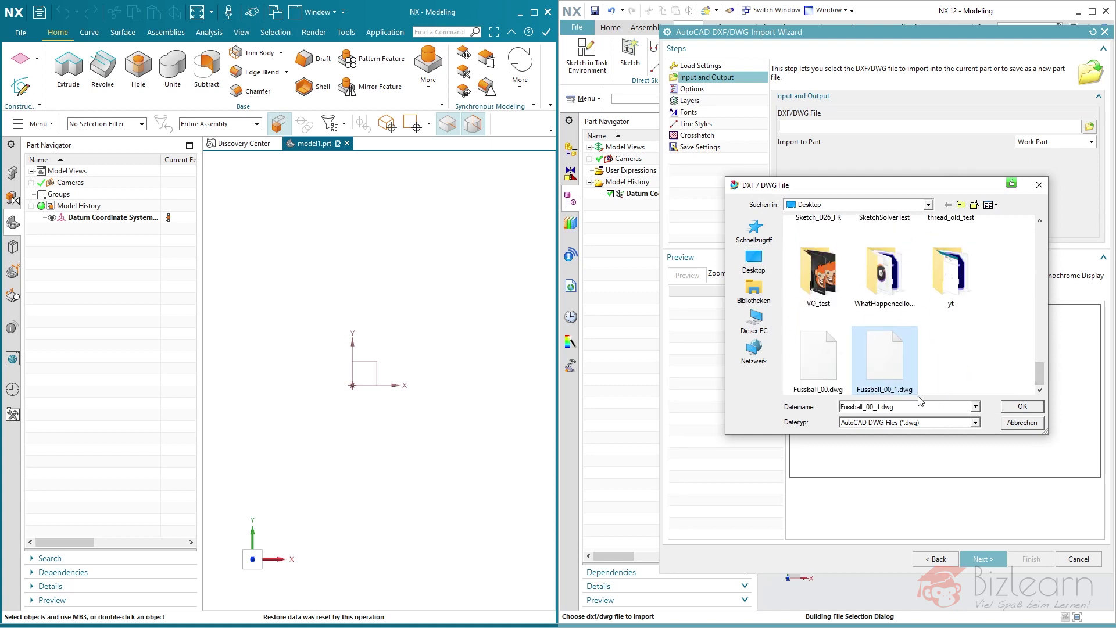
left_click(1022, 406)
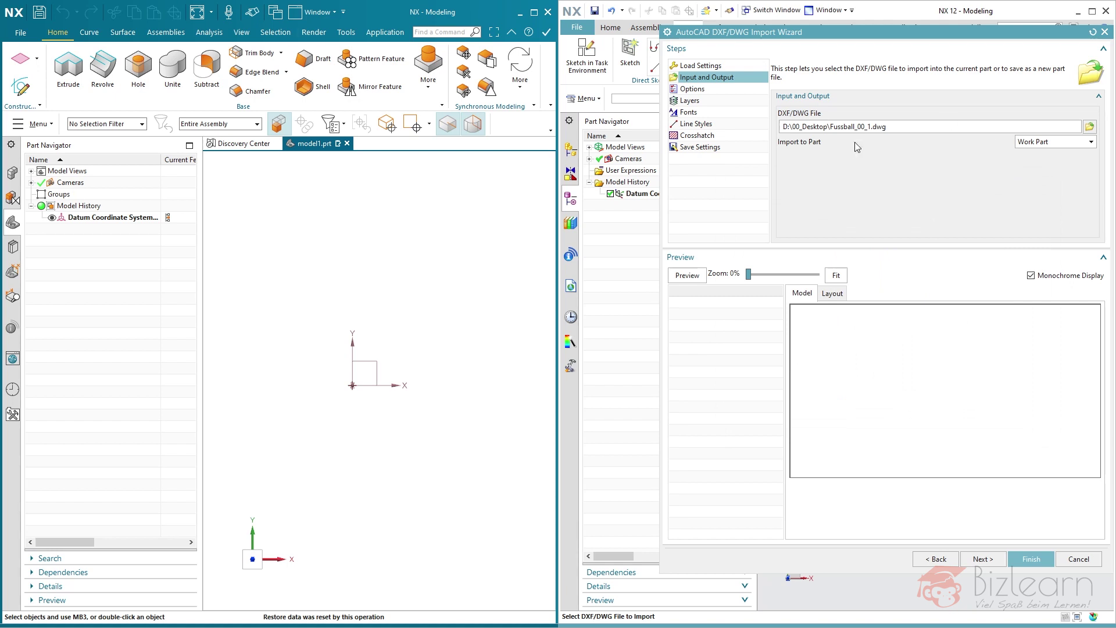
left_click(1048, 557)
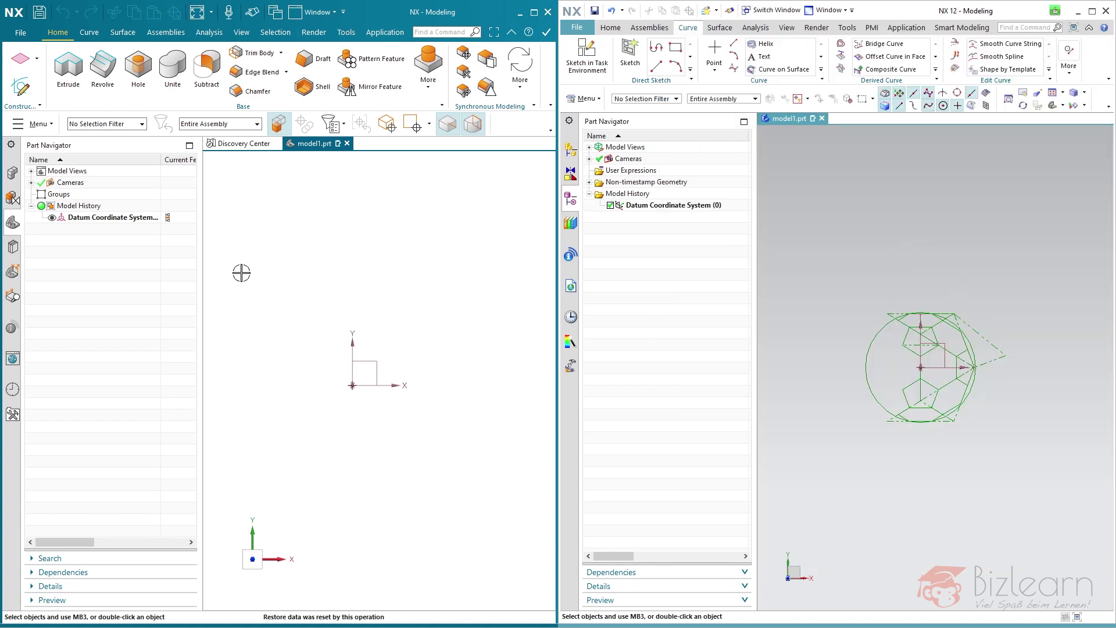
- Fit the imported soccer-ball curves to the view and start a new sketch
key("ctrl+f")
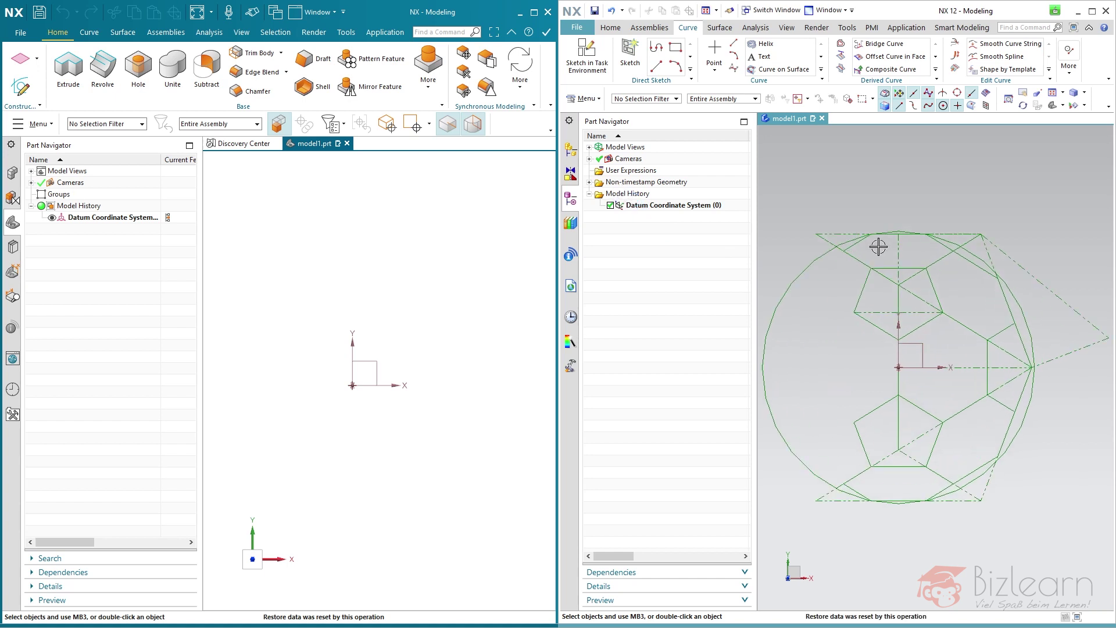
left_click(587, 55)
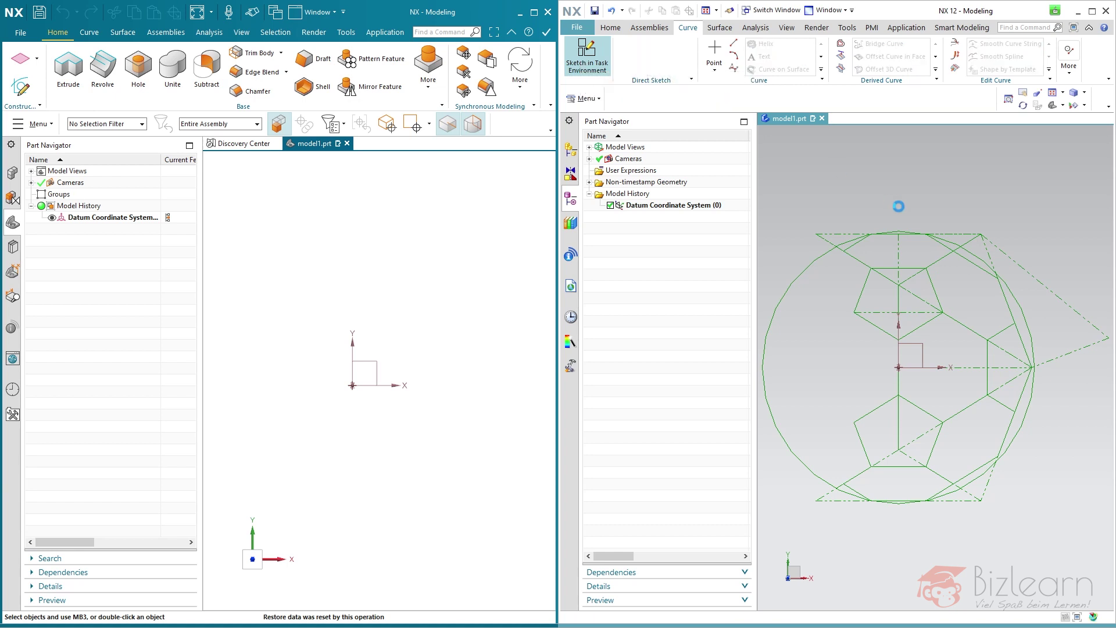
- Place the sketch on the XY datum plane and select all 74 curves with Add Existing Curves
left_click(935, 346)
middle_click(936, 346)
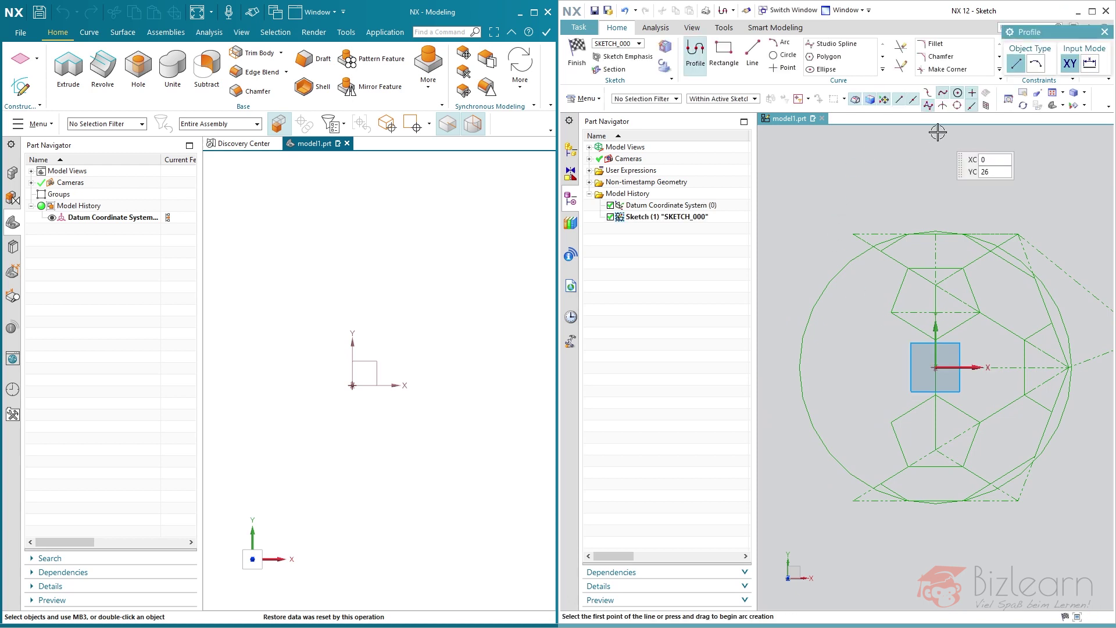
left_click(1092, 11)
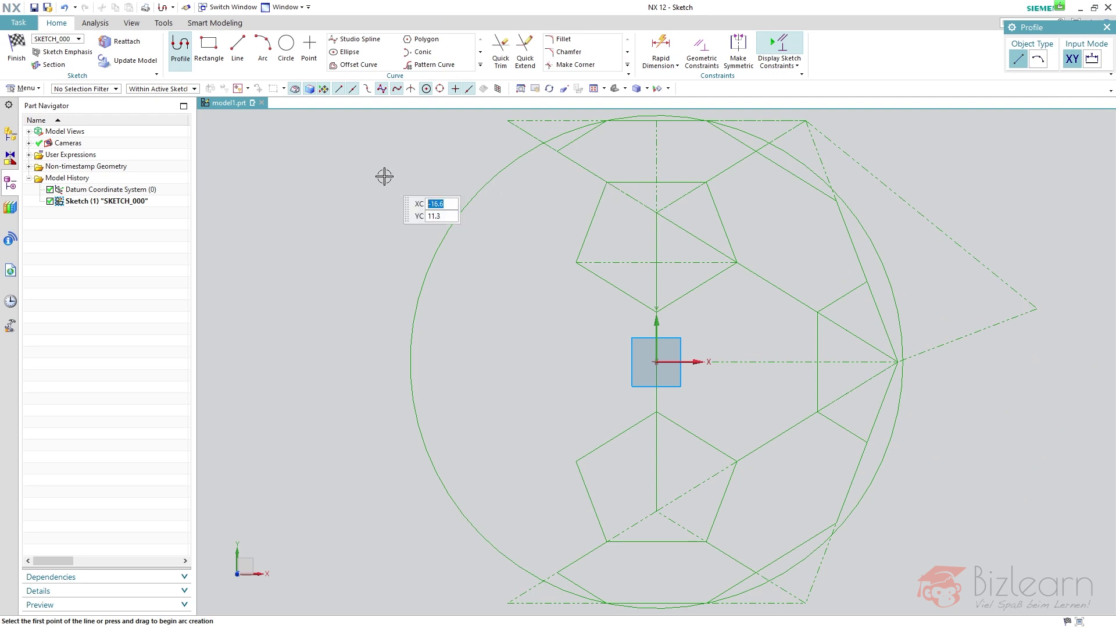
key("Escape")
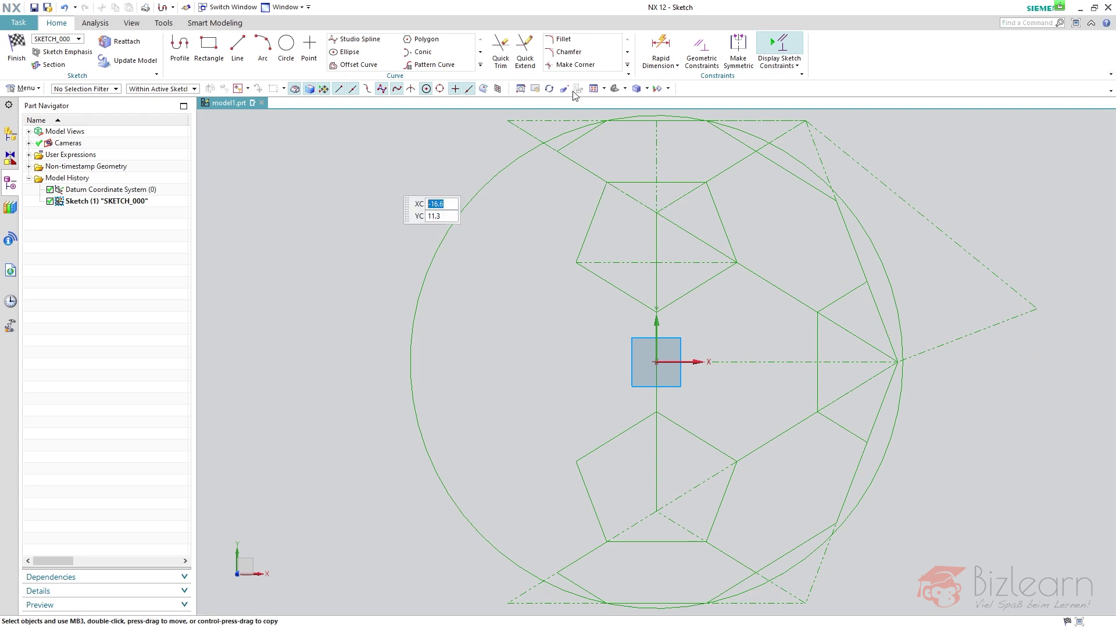
left_click(480, 65)
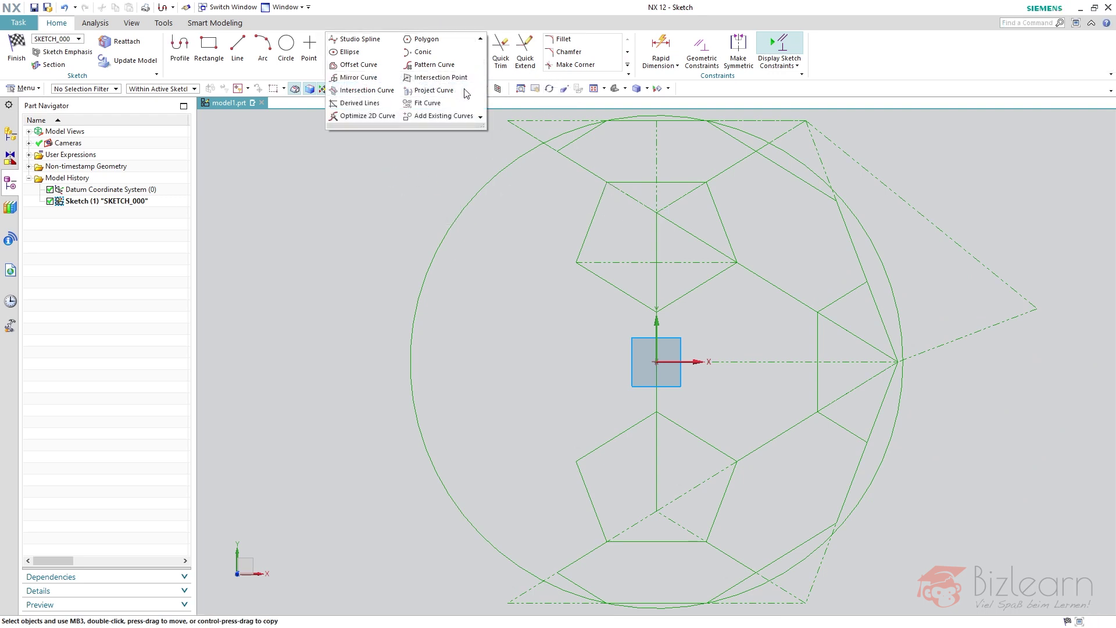
left_click(451, 119)
key("ctrl+a")
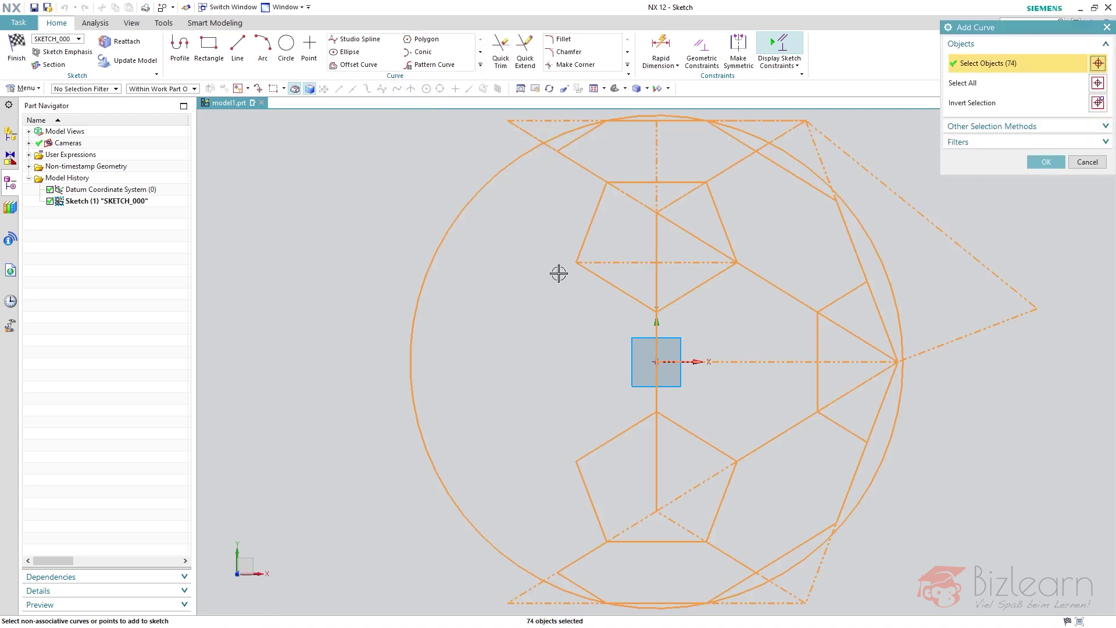
- Add the 74 selected curves to SKETCH_000, dismiss the auto-dimensioning warning, and zoom out
middle_click(556, 274)
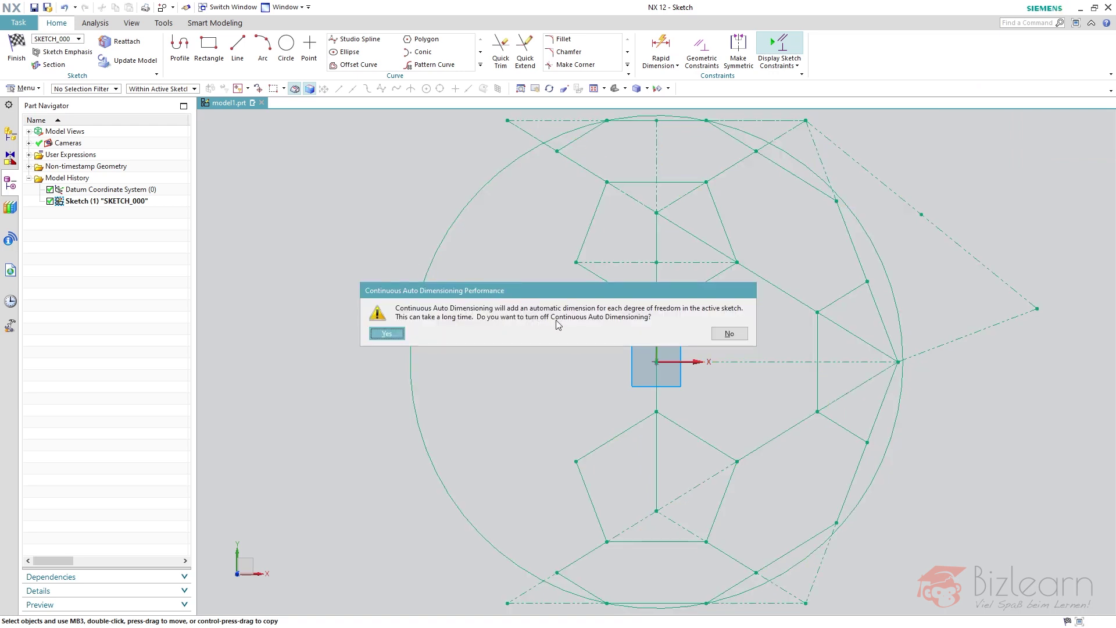
left_click(387, 333)
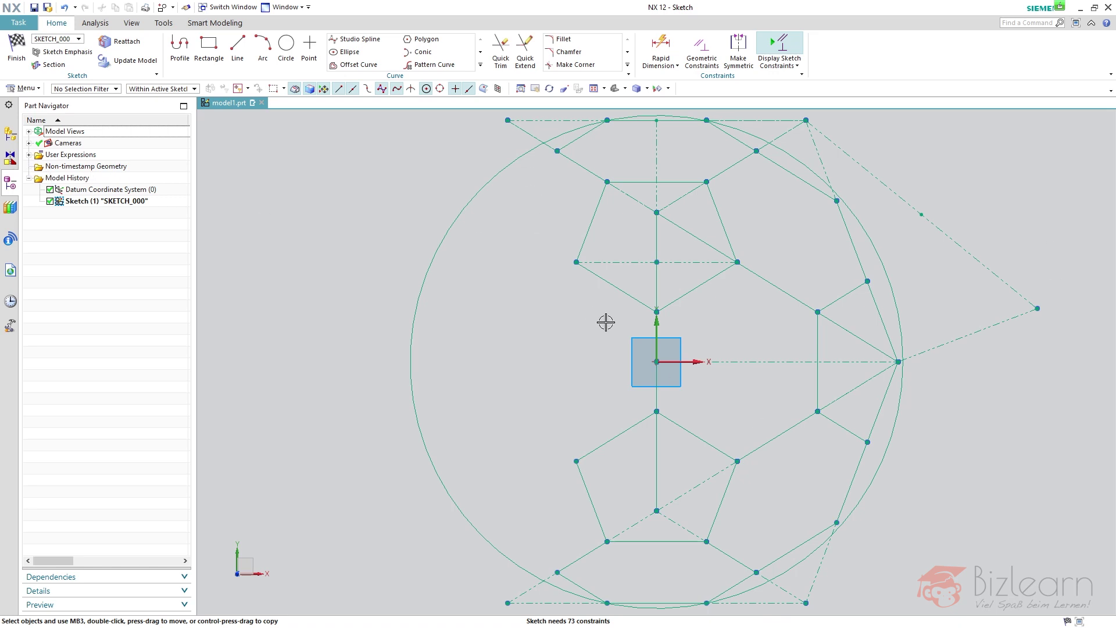
scroll(725, 402, "up", 1)
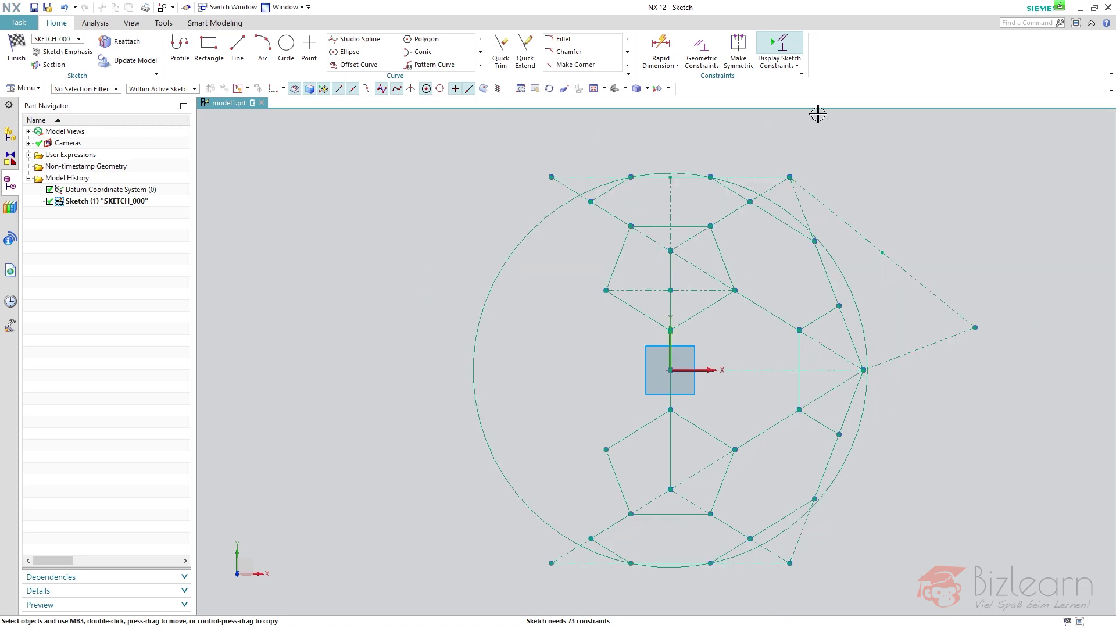
- Auto-constrain every curve in the soccer-ball sketch
left_click(781, 67)
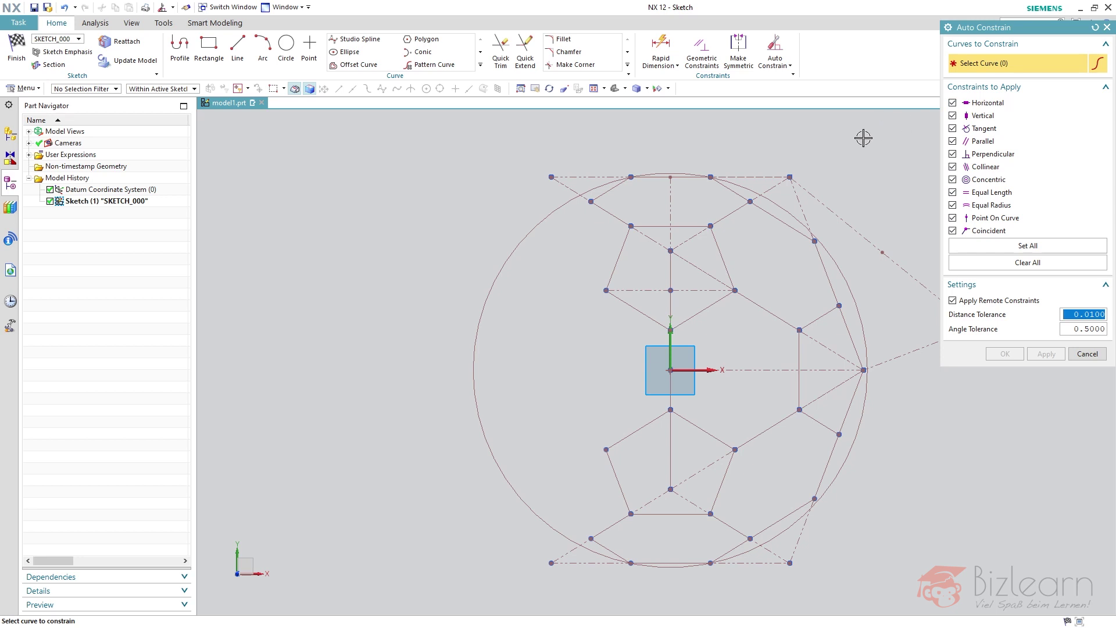
key("ctrl+a")
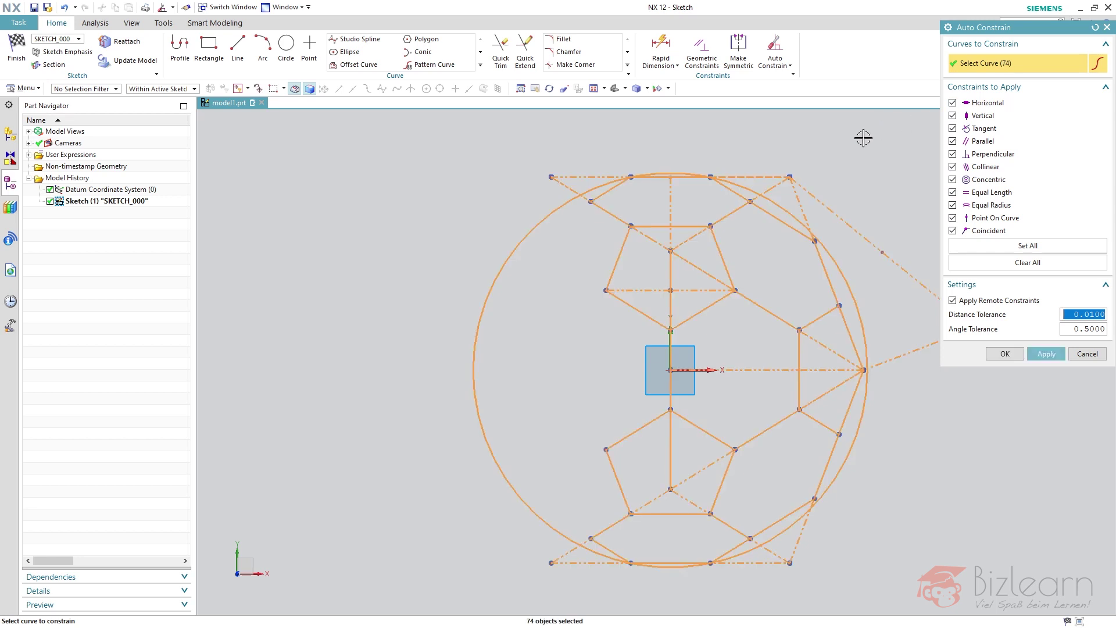
left_click(1004, 353)
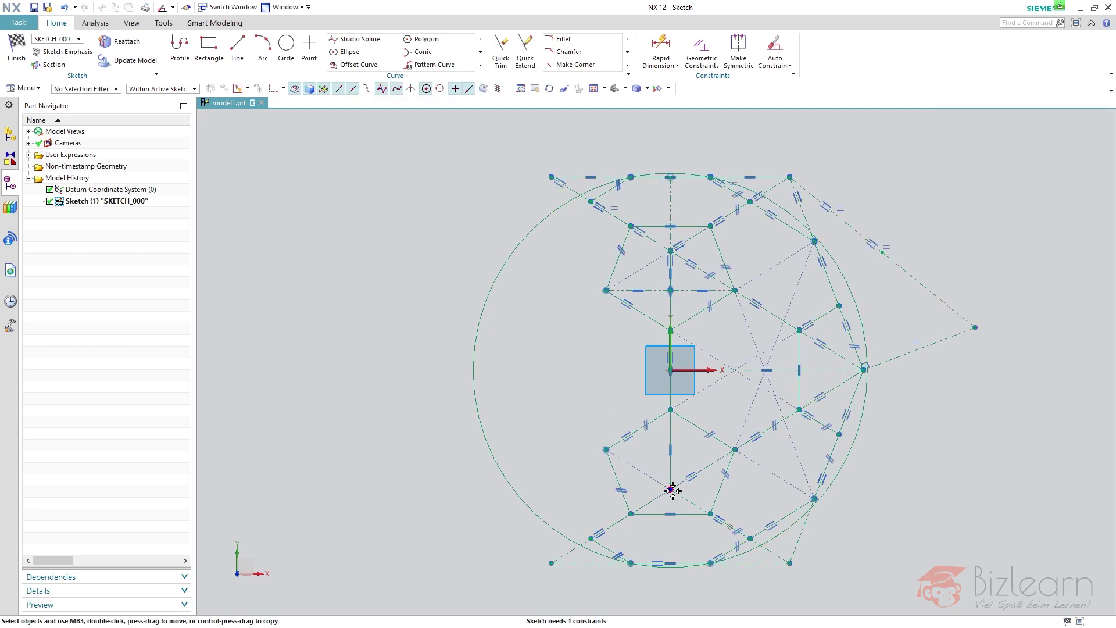
- Add a 30 diameter dimension to the outer circle, placed at its upper left
left_click(489, 448)
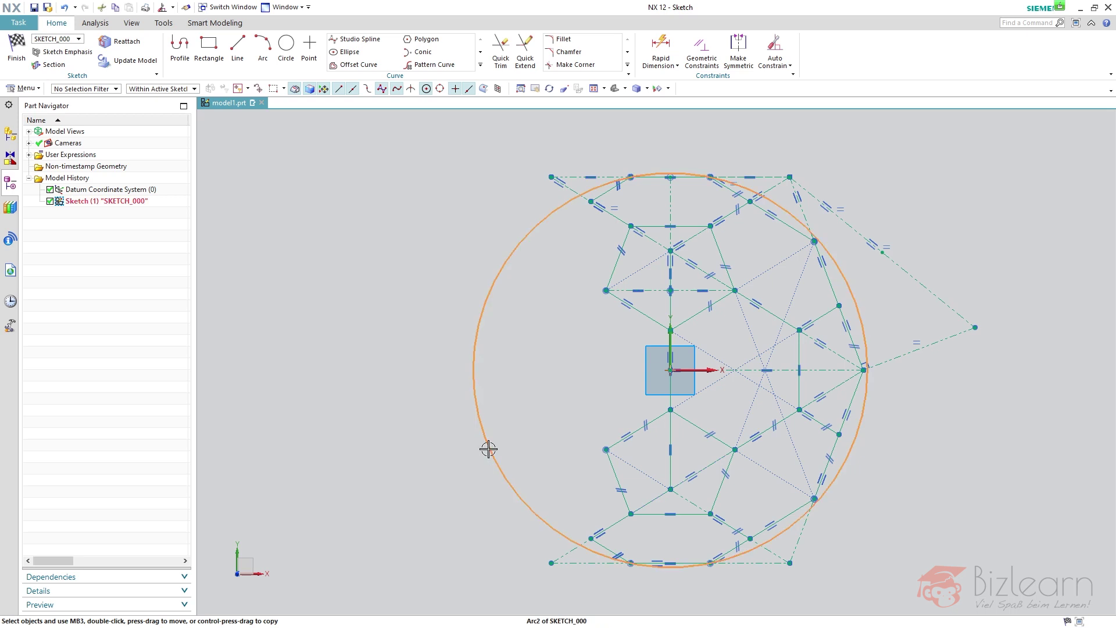
left_click(683, 431)
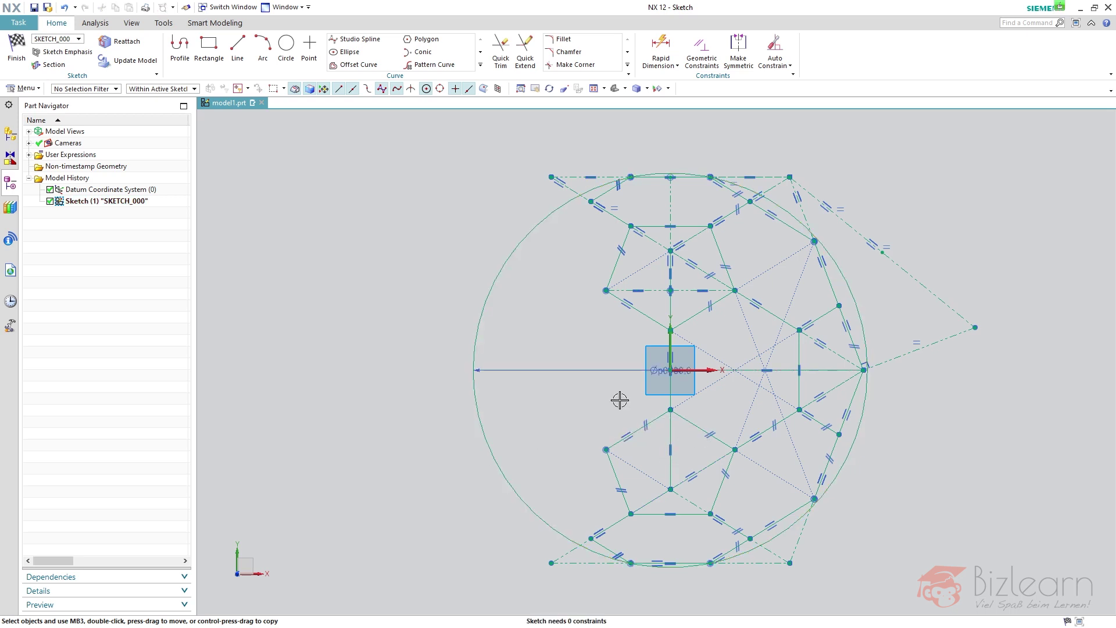
left_click_drag(610, 372, 551, 346)
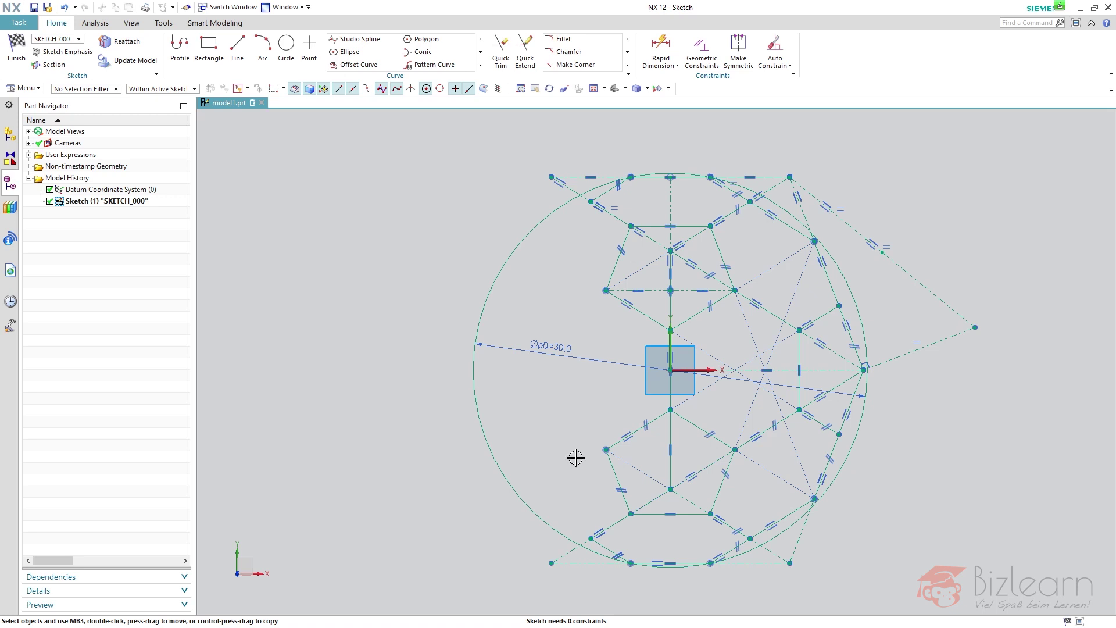
- Set the circle's diameter dimension to 40 to scale the ball, then finish the sketch
double_click(553, 353)
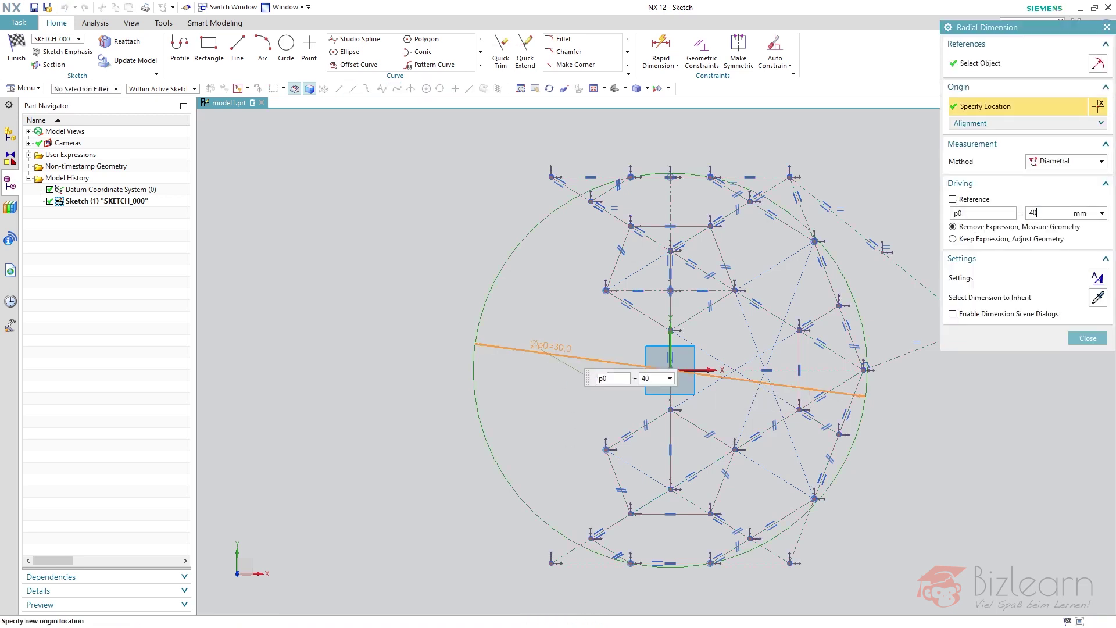
type("40")
key("Return")
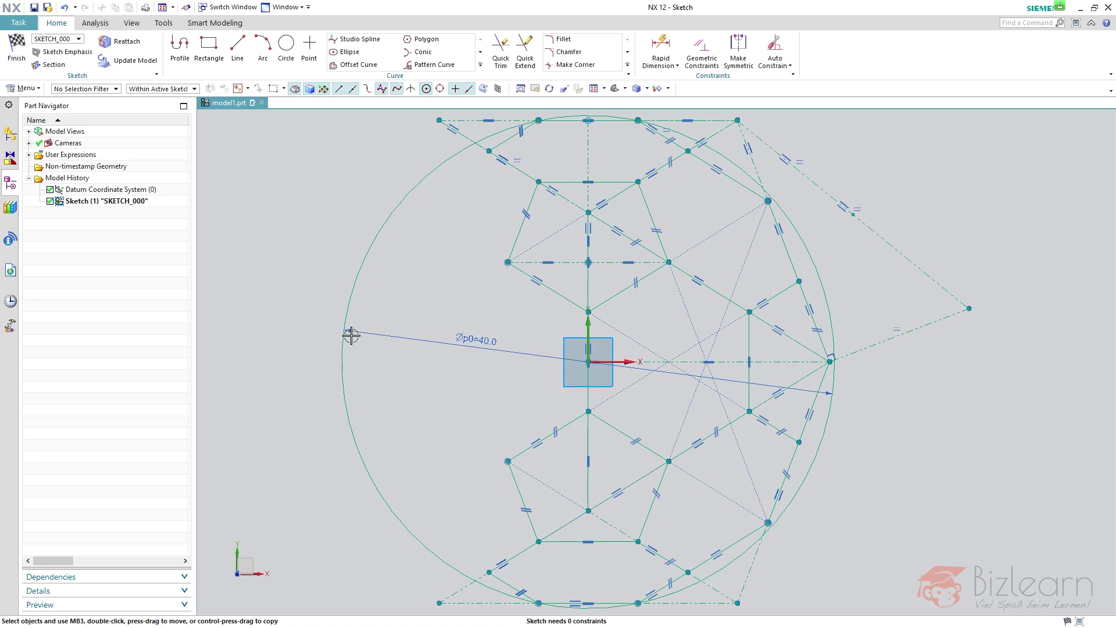
key("ctrl+q")
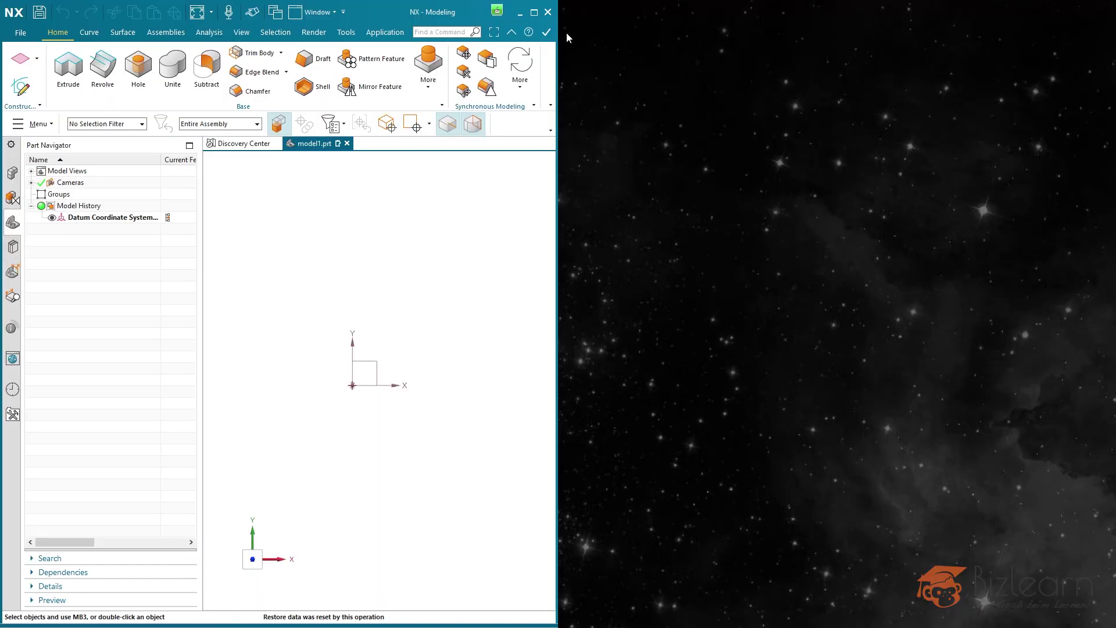
- Maximize the NX 1980 window and open the File menu
left_click(533, 11)
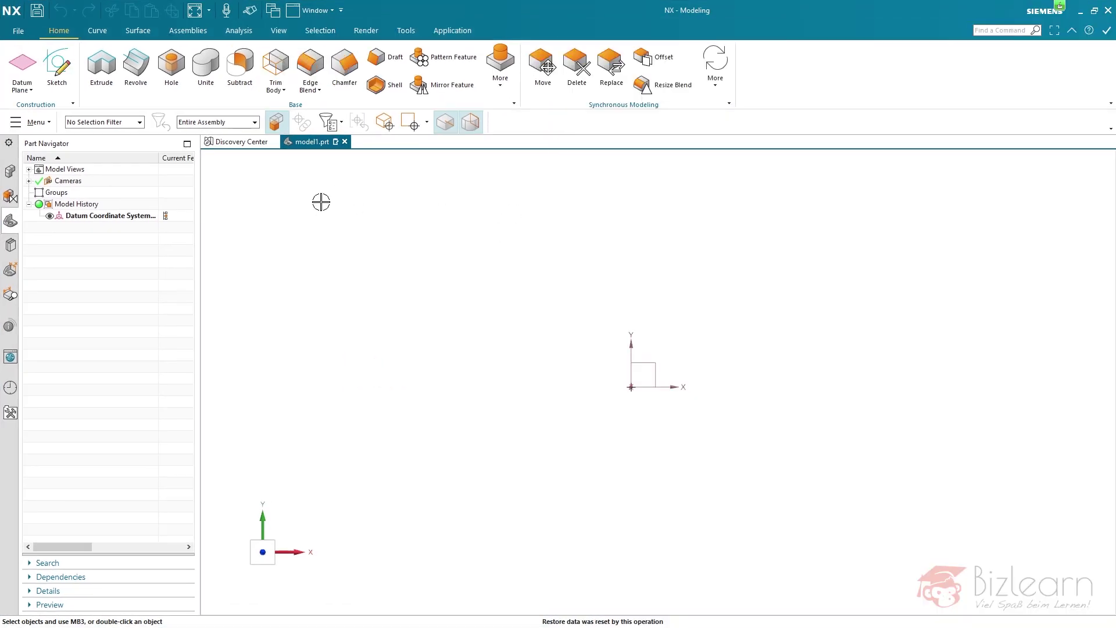
left_click(17, 32)
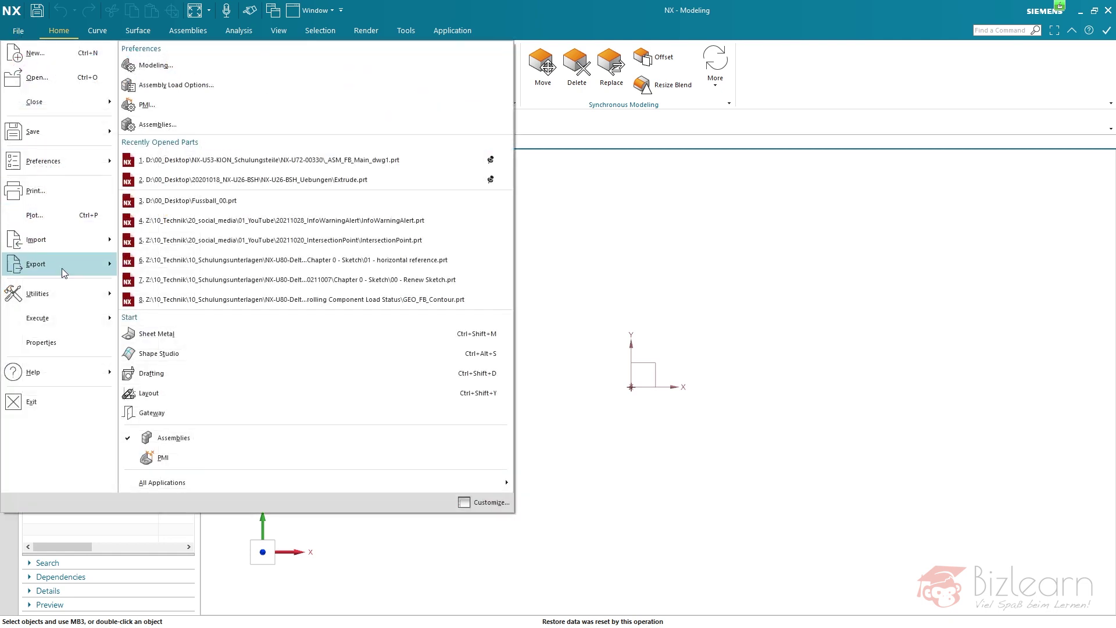
- Import the soccer-ball curves from Fussball_00_1.dwg as AutoCAD DXF/DWG
mouse_move(64, 264)
left_click(222, 197)
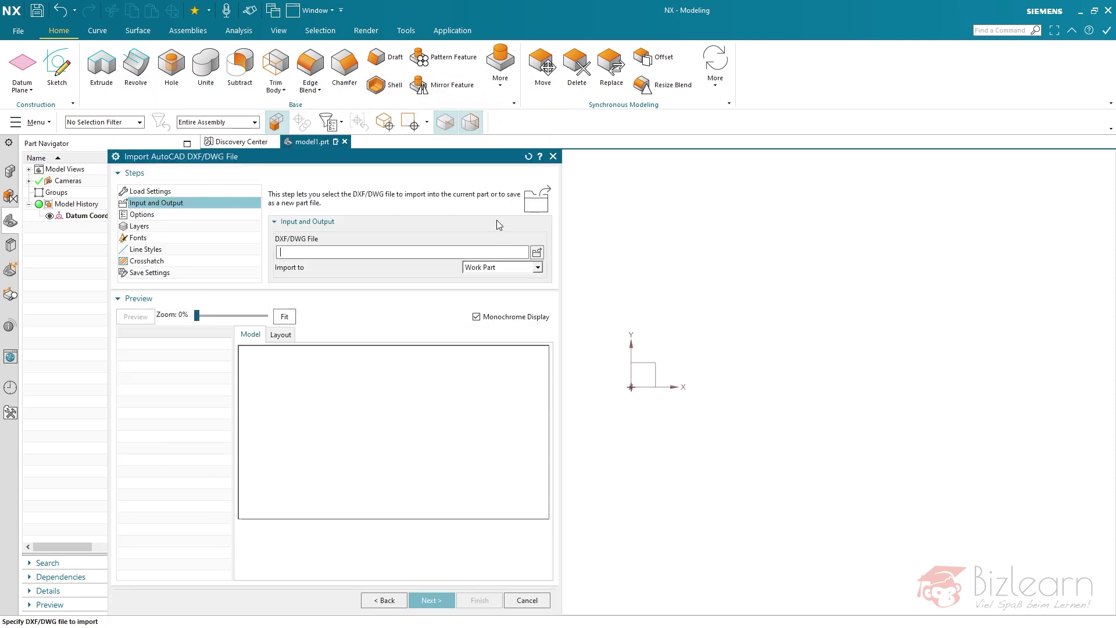
left_click(537, 252)
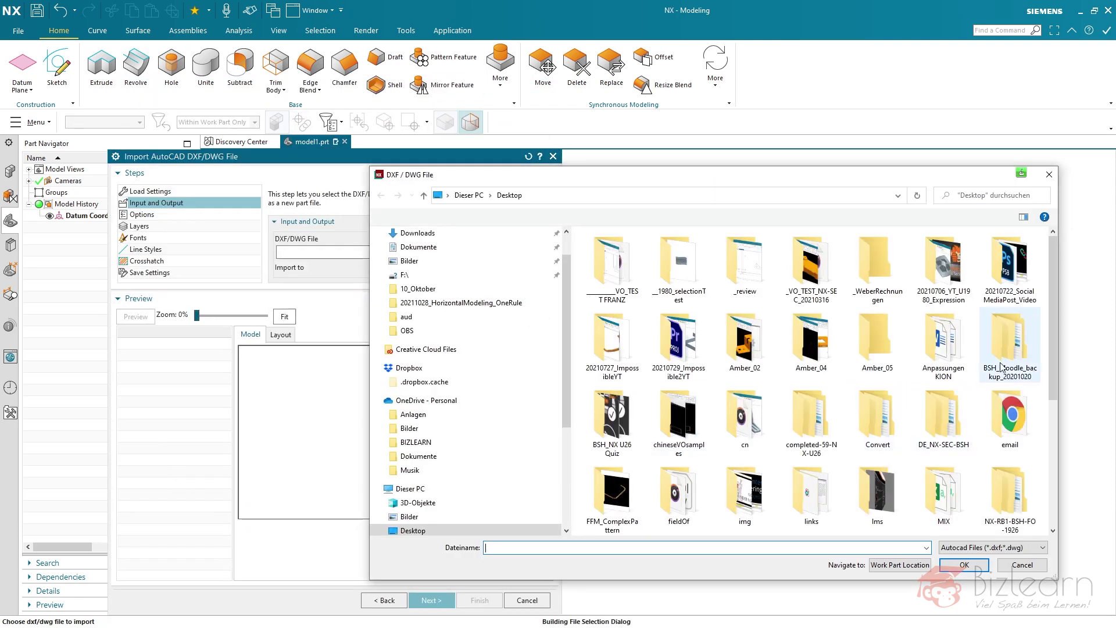
left_click_drag(1053, 346, 1049, 473)
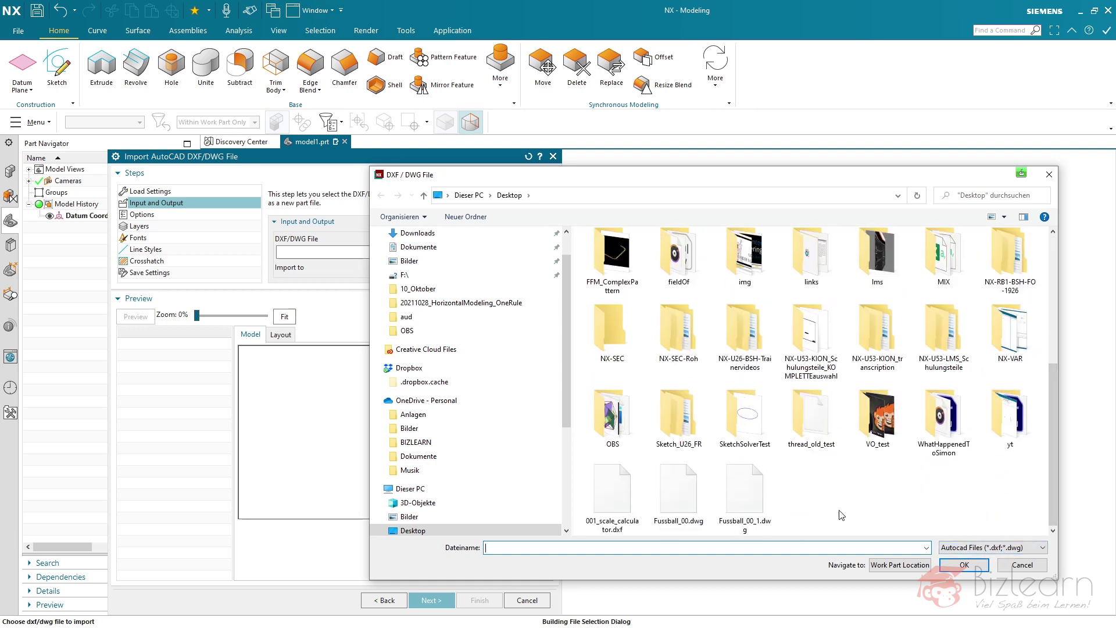
left_click(770, 509)
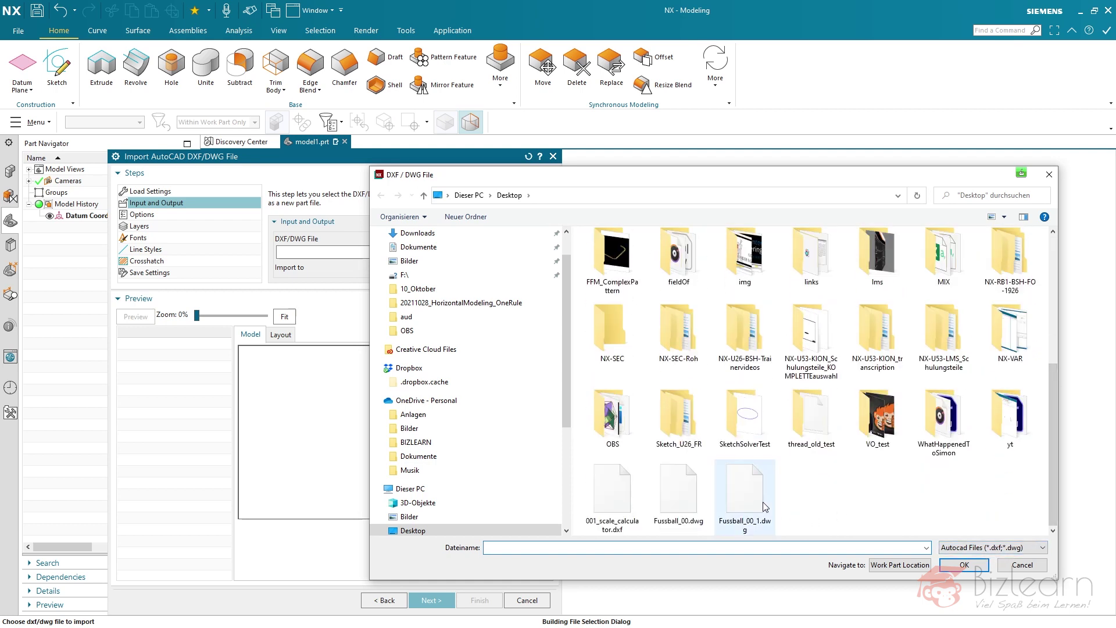
left_click(974, 568)
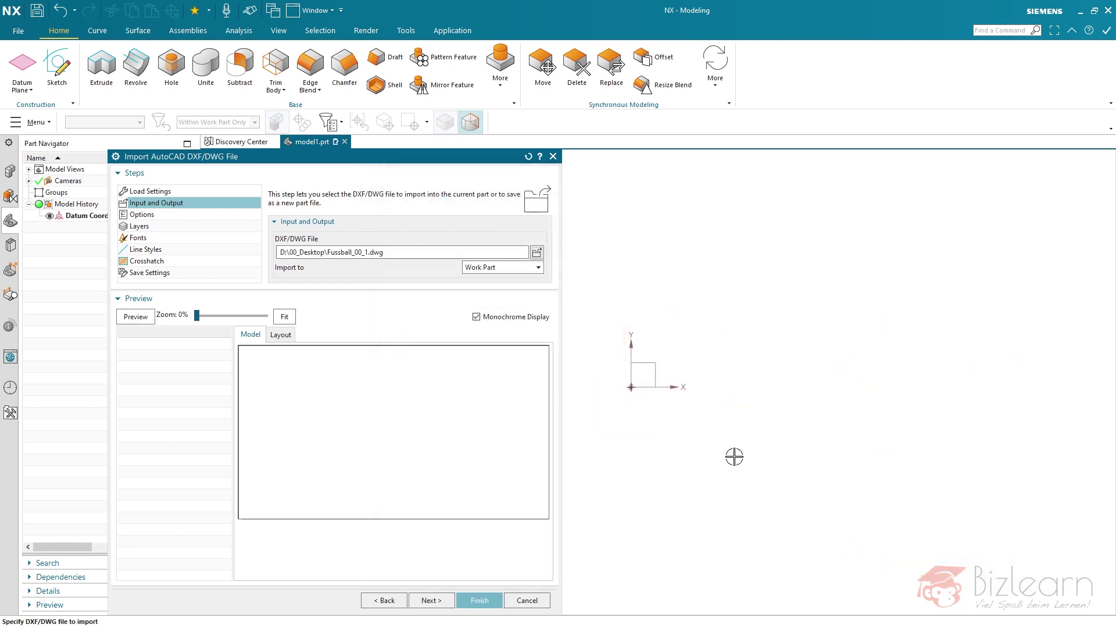
middle_click(741, 442)
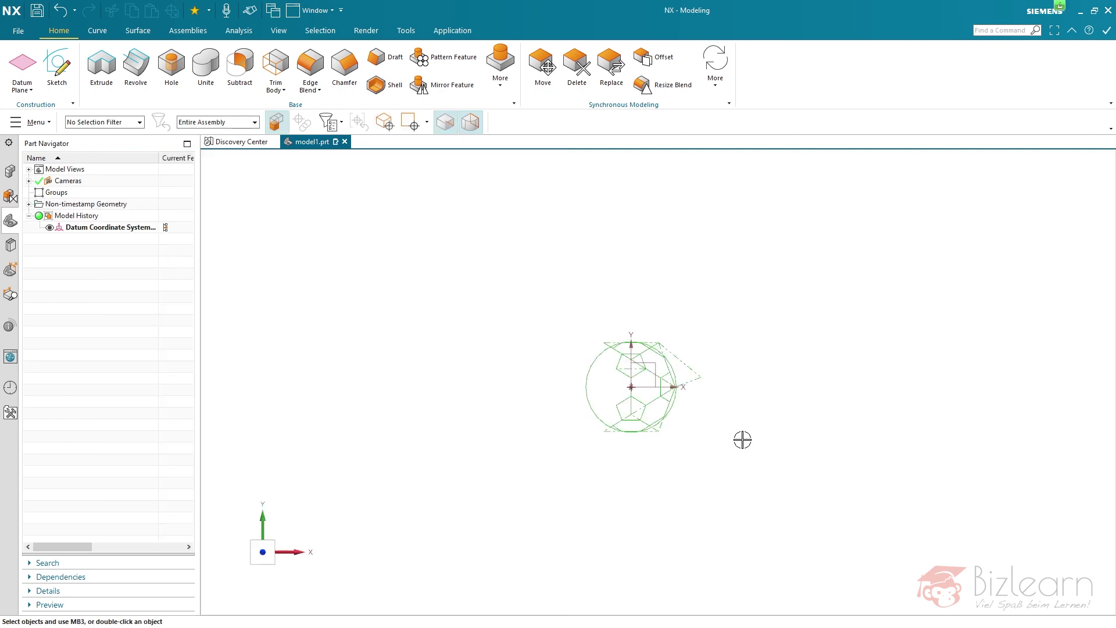
- Fit the imported football to the window and start a new sketch
key("ctrl+f")
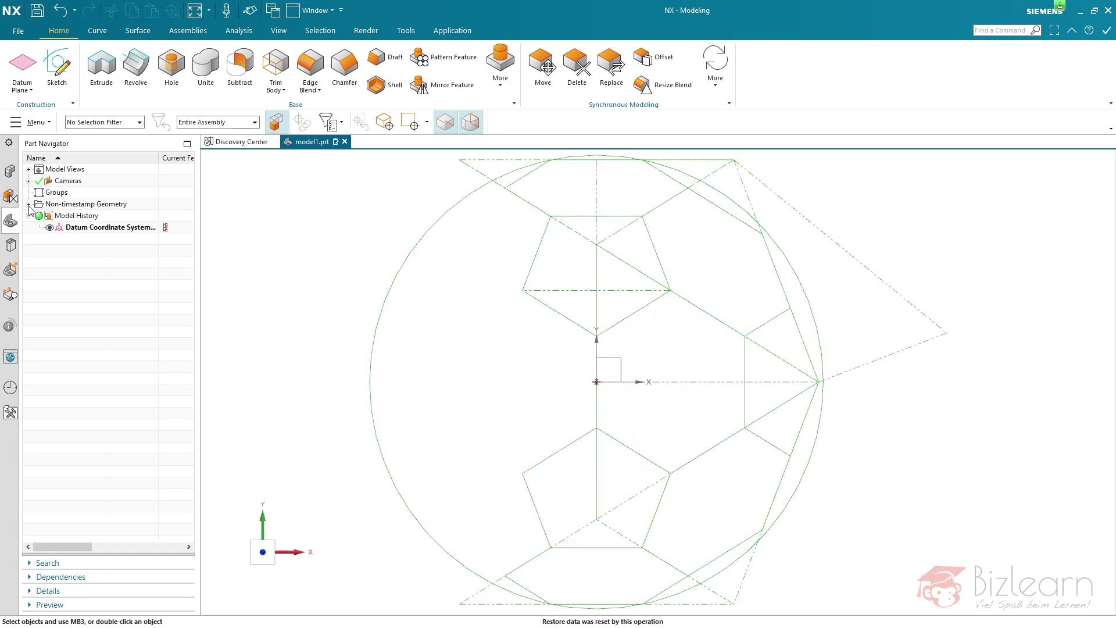
scroll(476, 369, "down", 2)
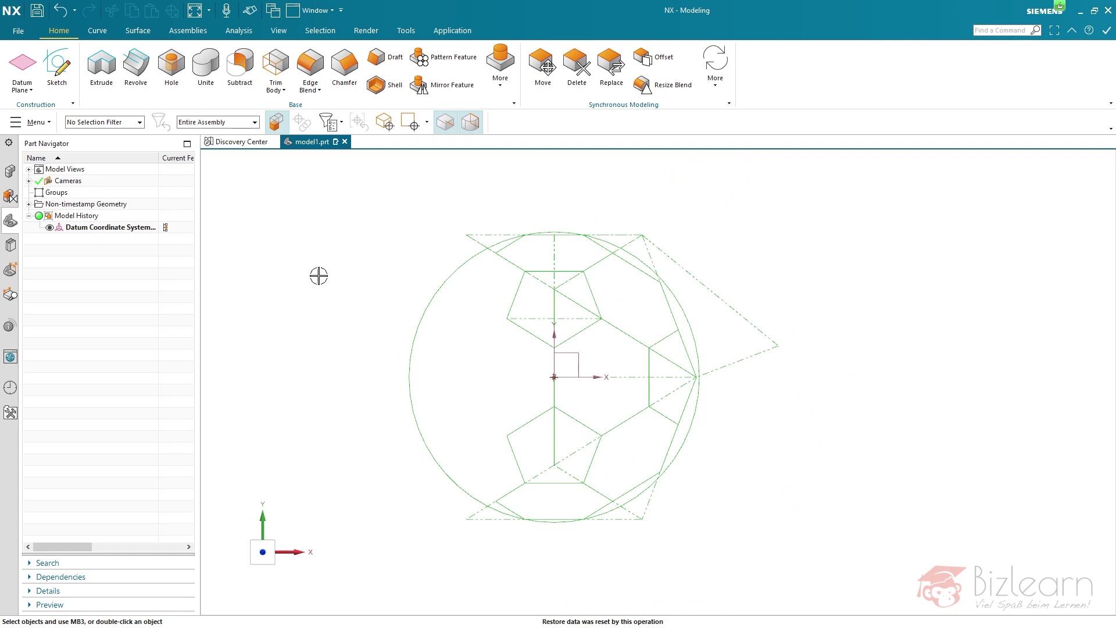
left_click(58, 70)
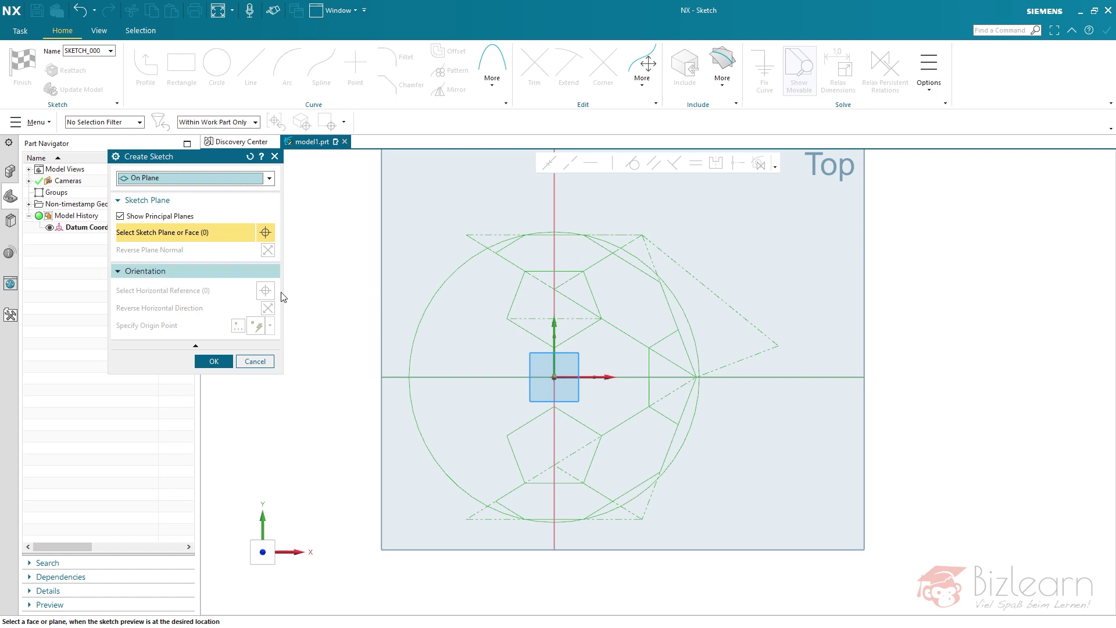
- Place the new sketch on the Top datum plane and enter sketch editing
left_click(380, 294)
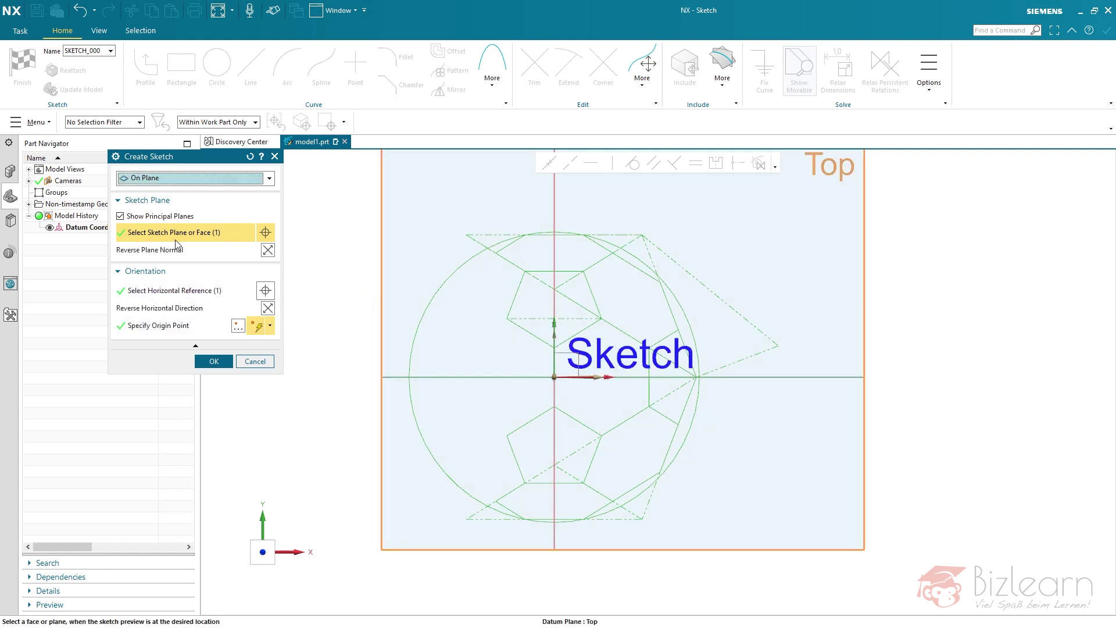
middle_click(365, 339)
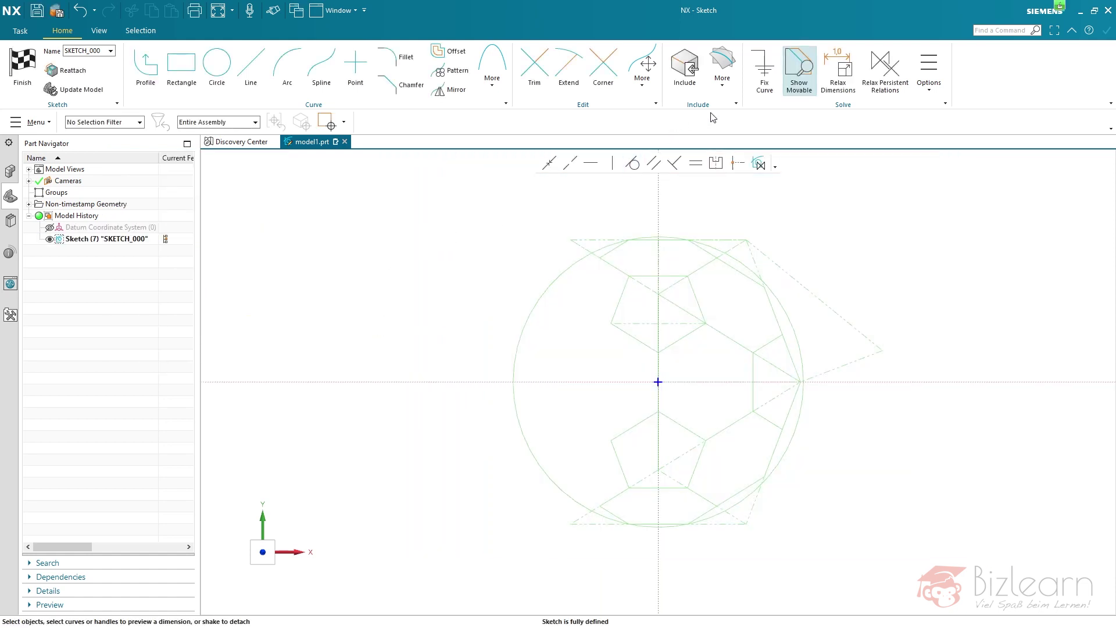
- Use Add Curve with select-all to pull the 74 imported soccer-ball curves into SKETCH_000
left_click(722, 72)
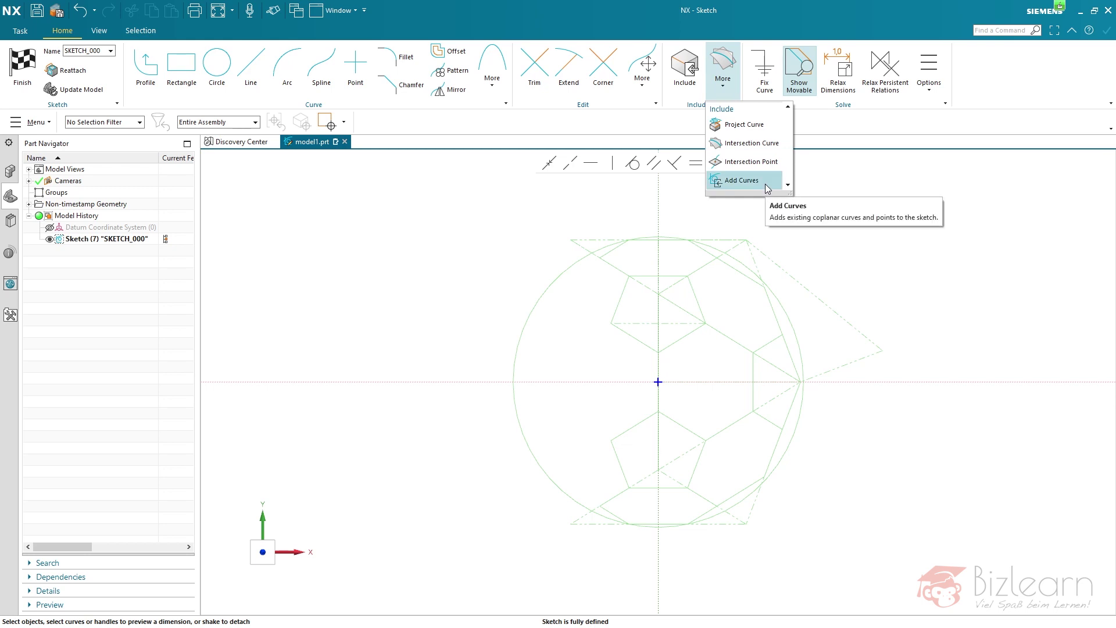
left_click(743, 180)
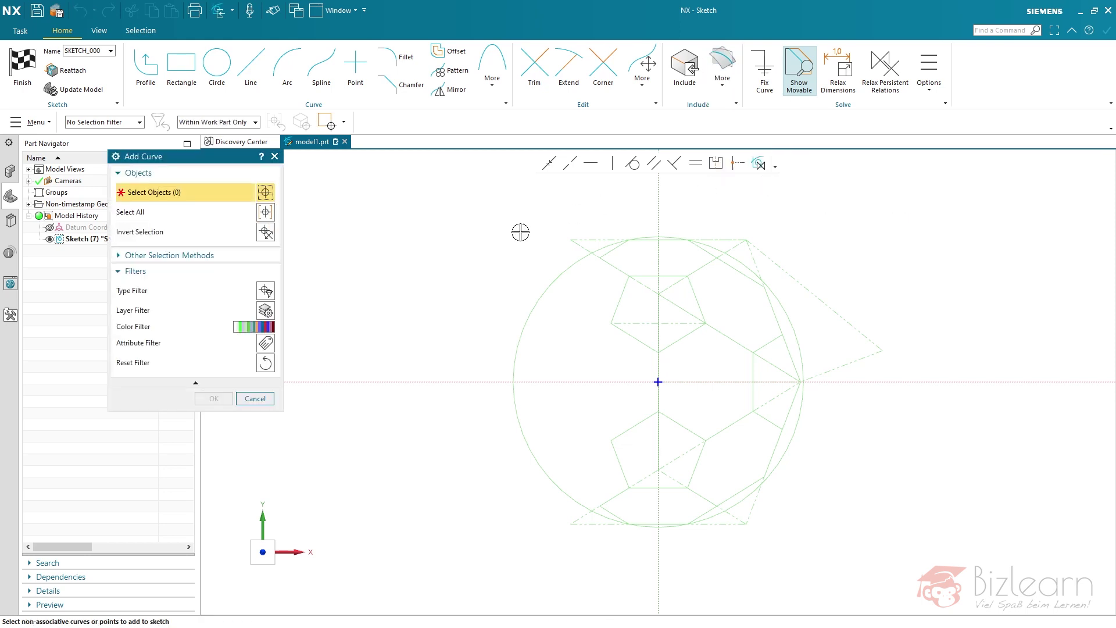
key("ctrl+a")
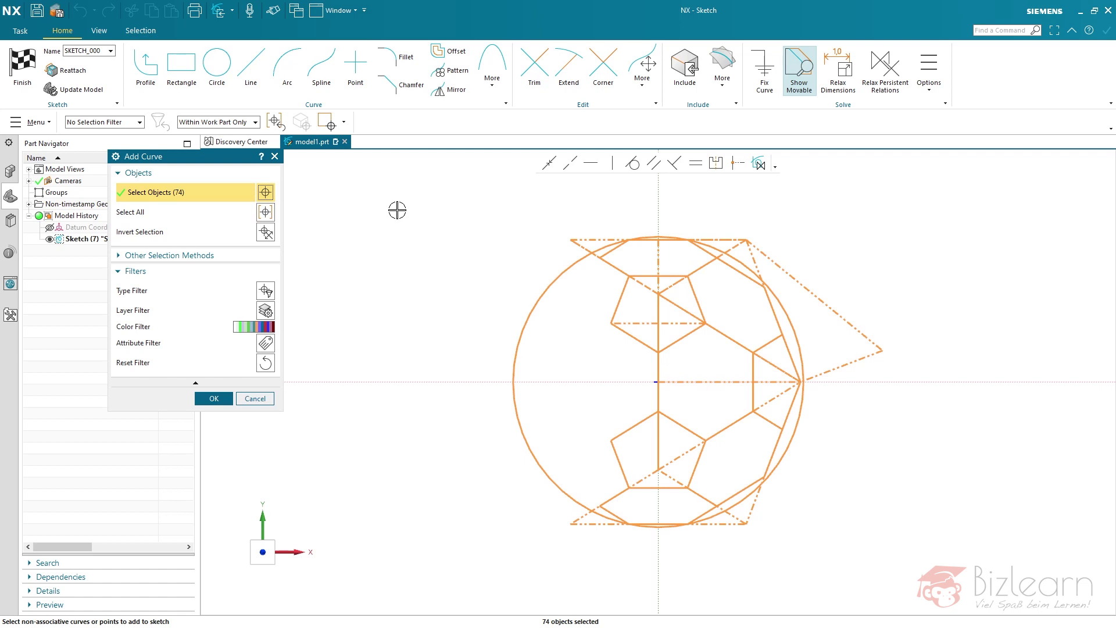
middle_click(487, 261)
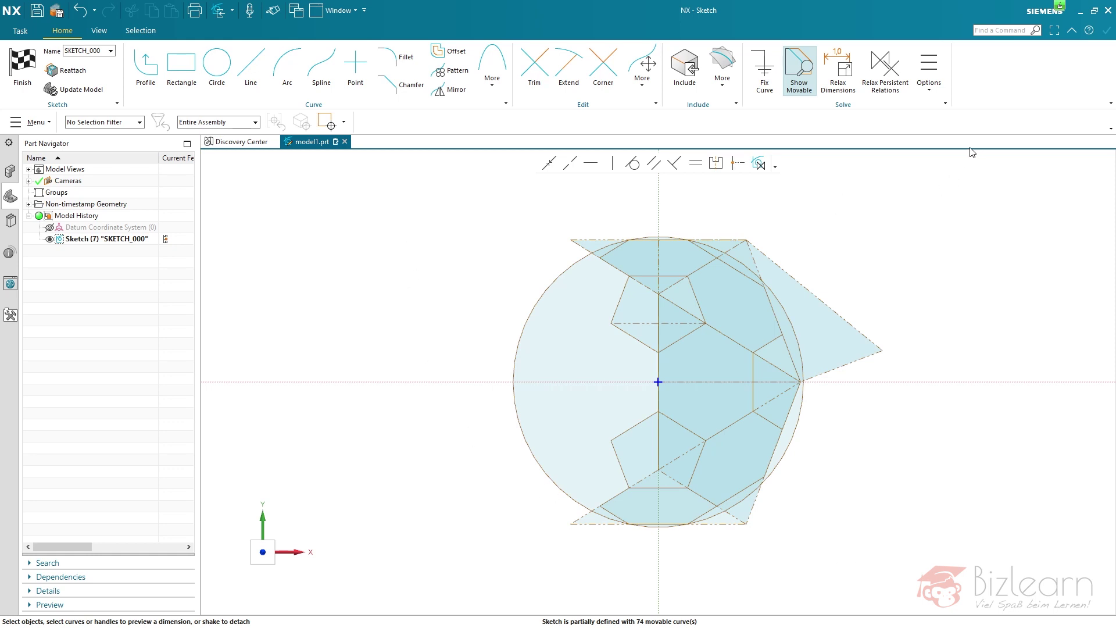
left_click(932, 93)
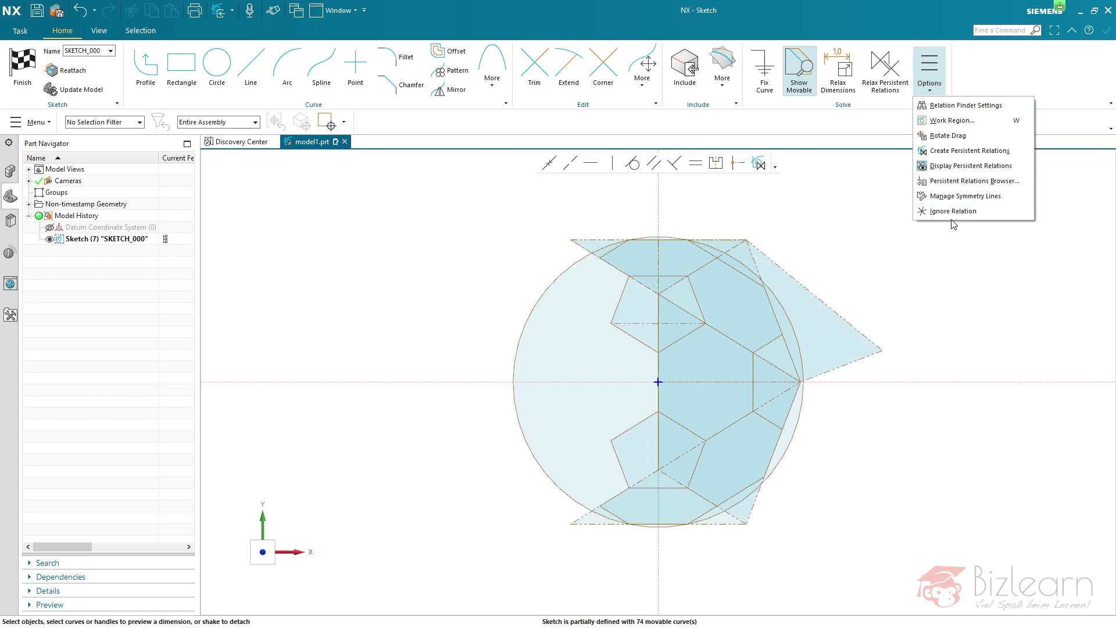
left_click(990, 91)
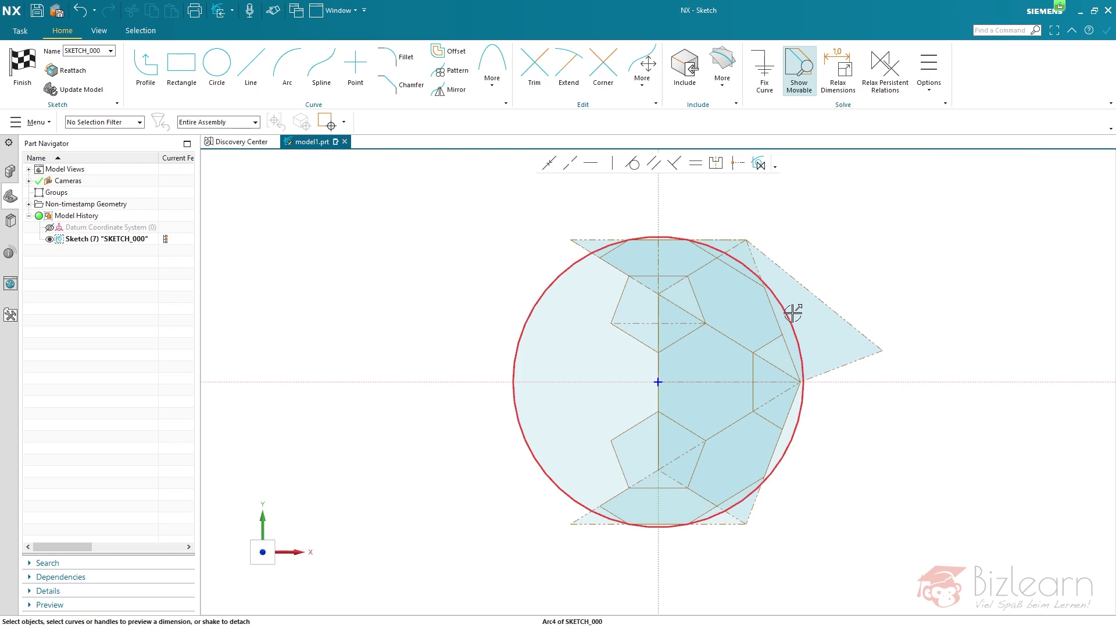
left_click(793, 312)
key("Escape")
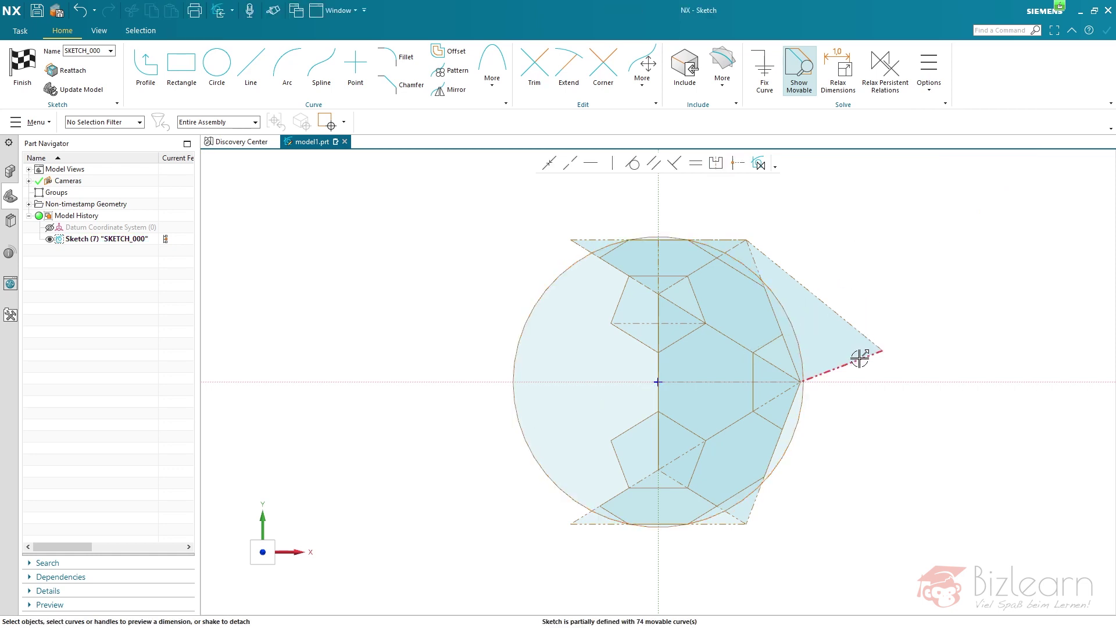
left_click(859, 359)
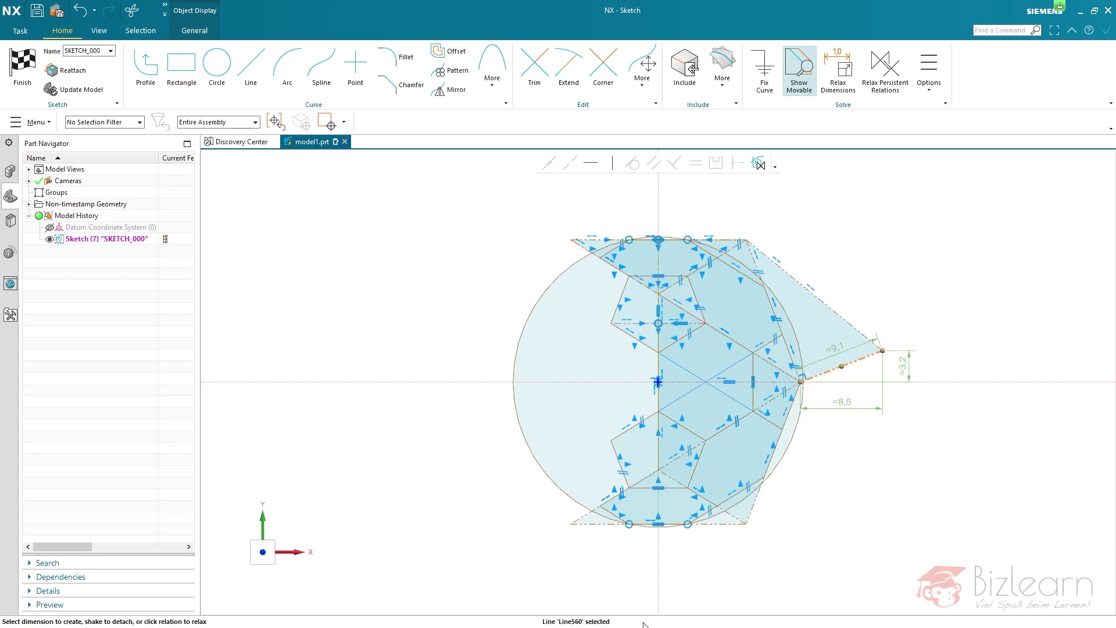
left_click(904, 539)
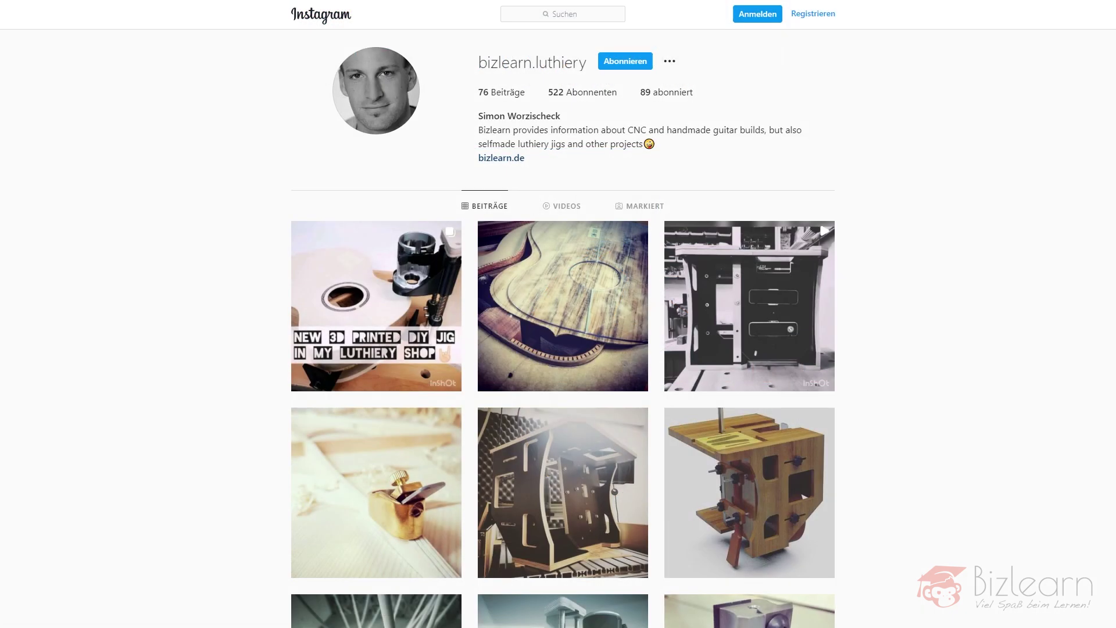
scroll(563, 329, "down", 5)
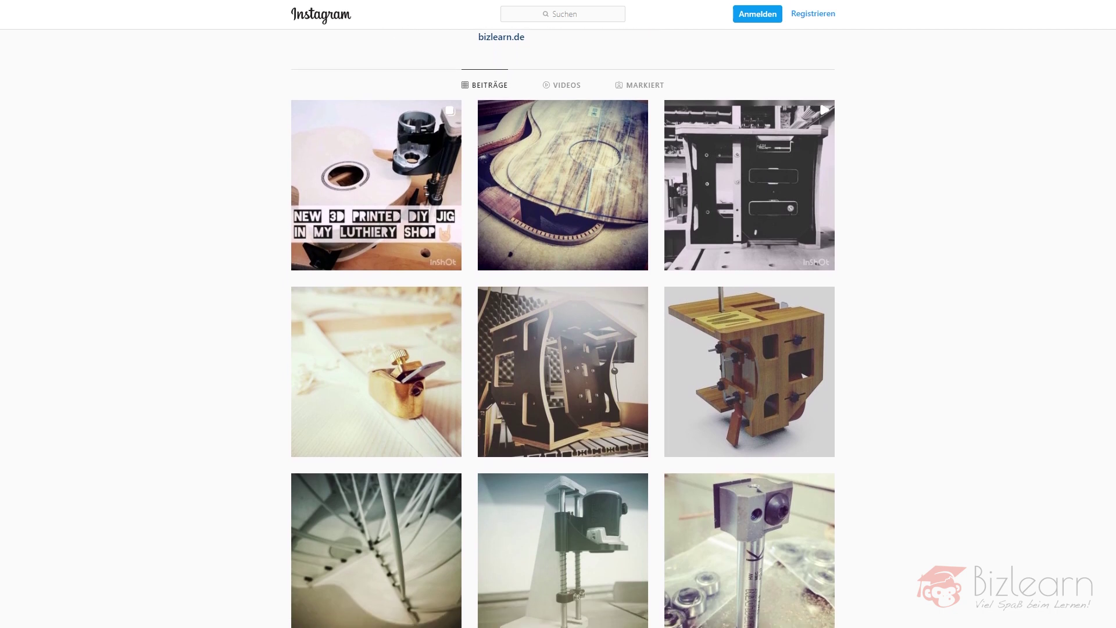
scroll(563, 328, "down", 8)
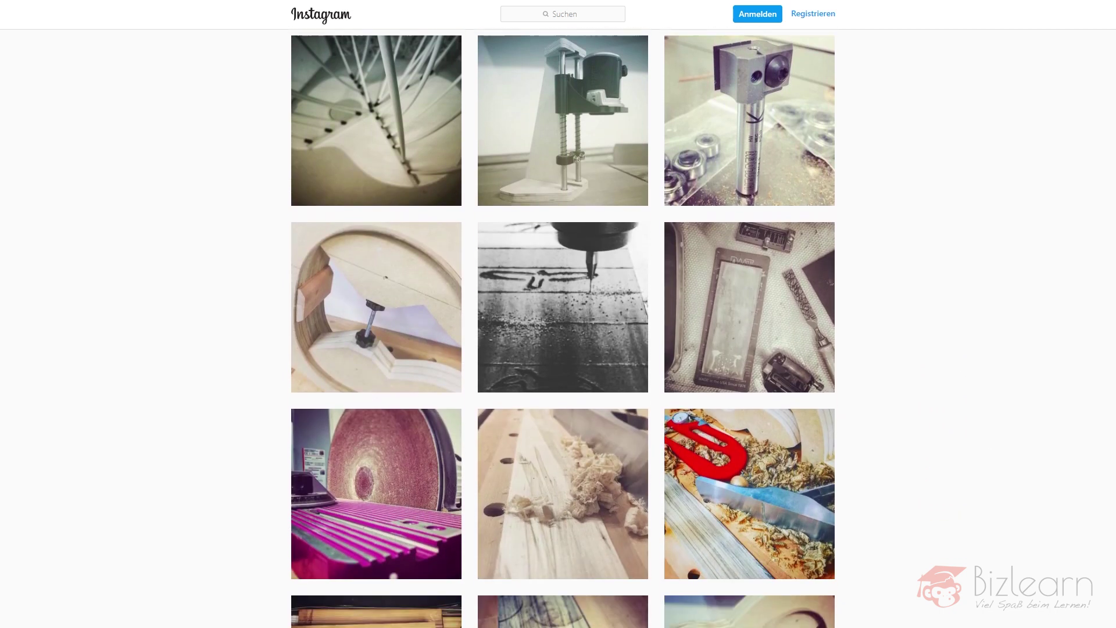
scroll(562, 328, "down", 8)
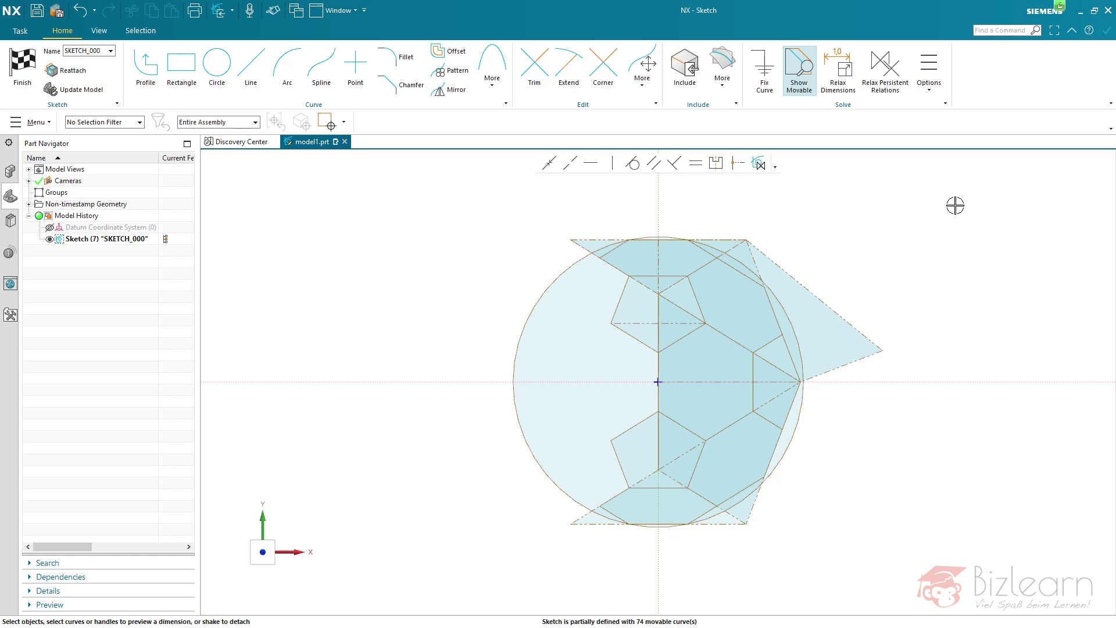
- Select all 77 objects, then show the Entire Assembly selection-scope choices
key("ctrl+a")
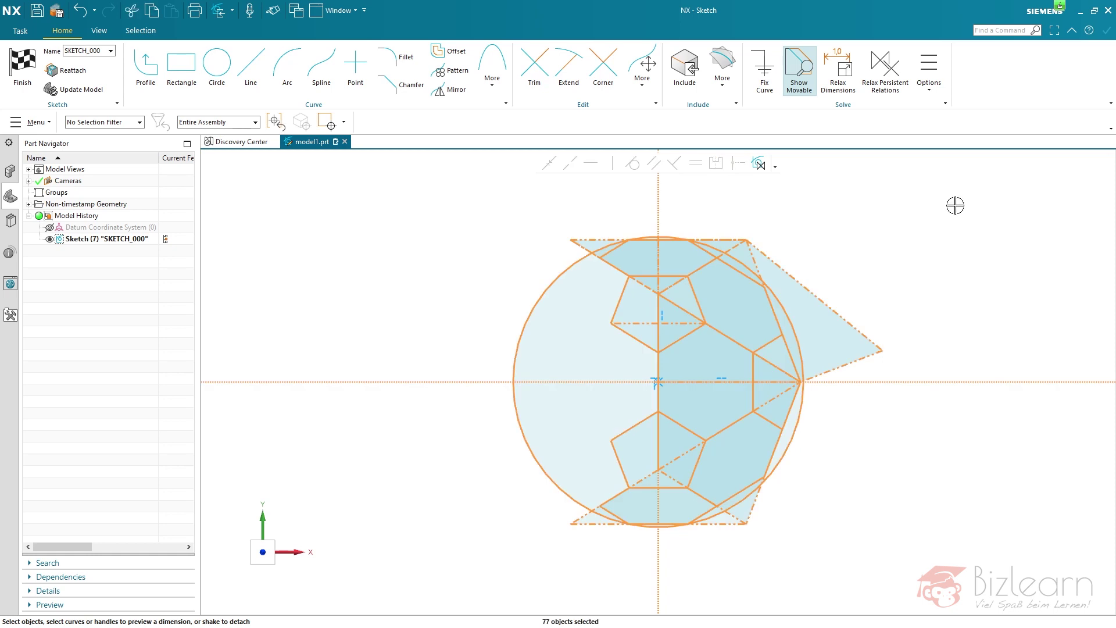
left_click(198, 126)
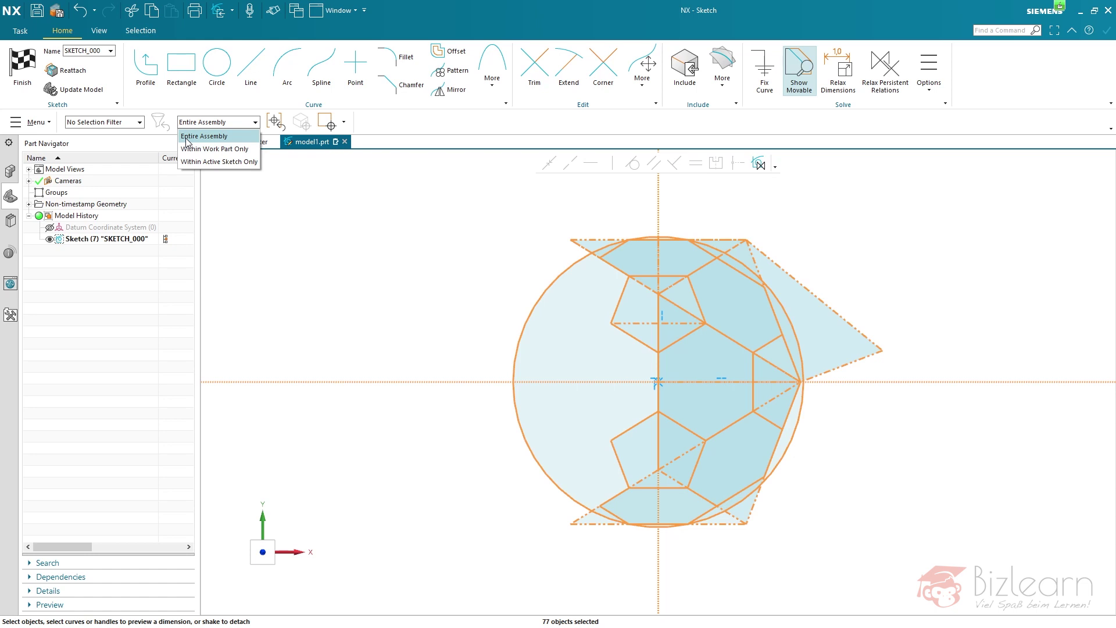
- Change the selection scope to Within Active Sketch Only and select its 76 objects
left_click(387, 248)
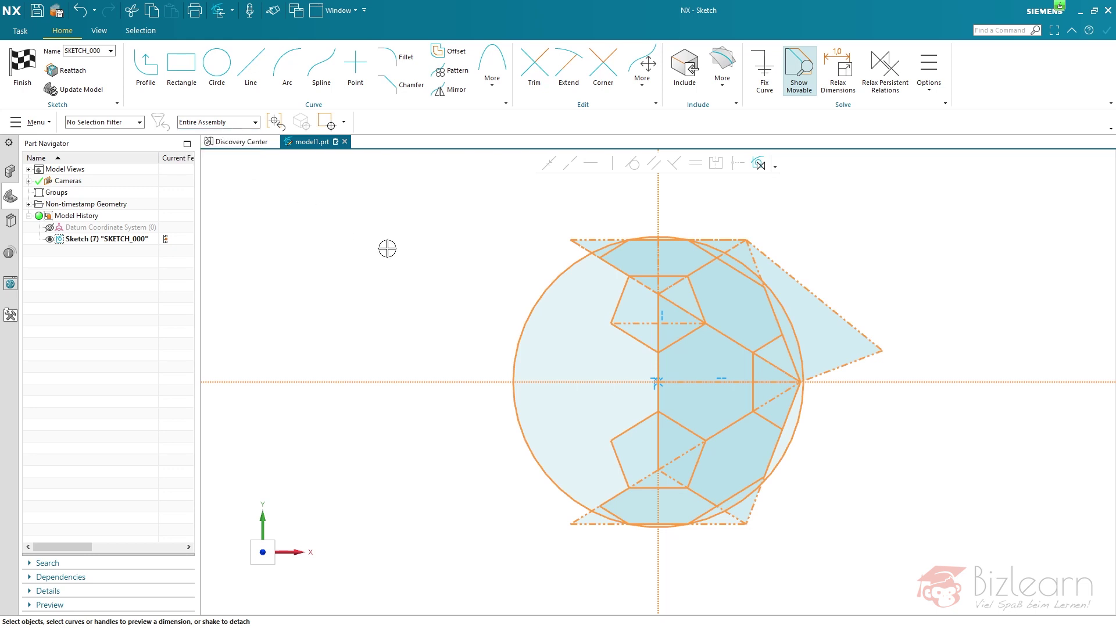
left_click(227, 119)
left_click(198, 149)
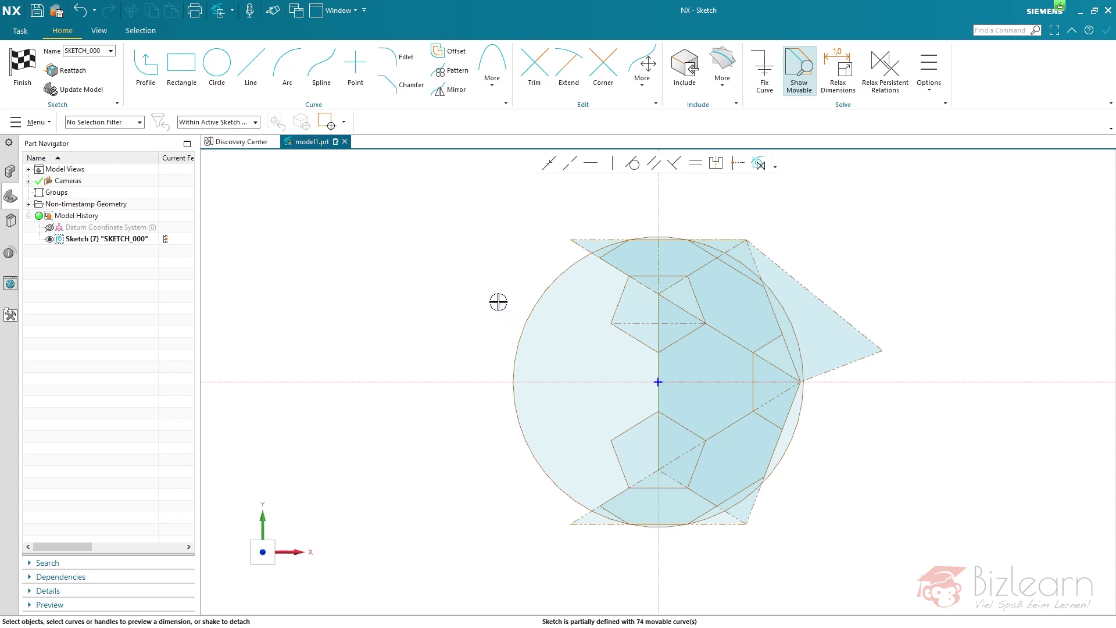
key("ctrl+a")
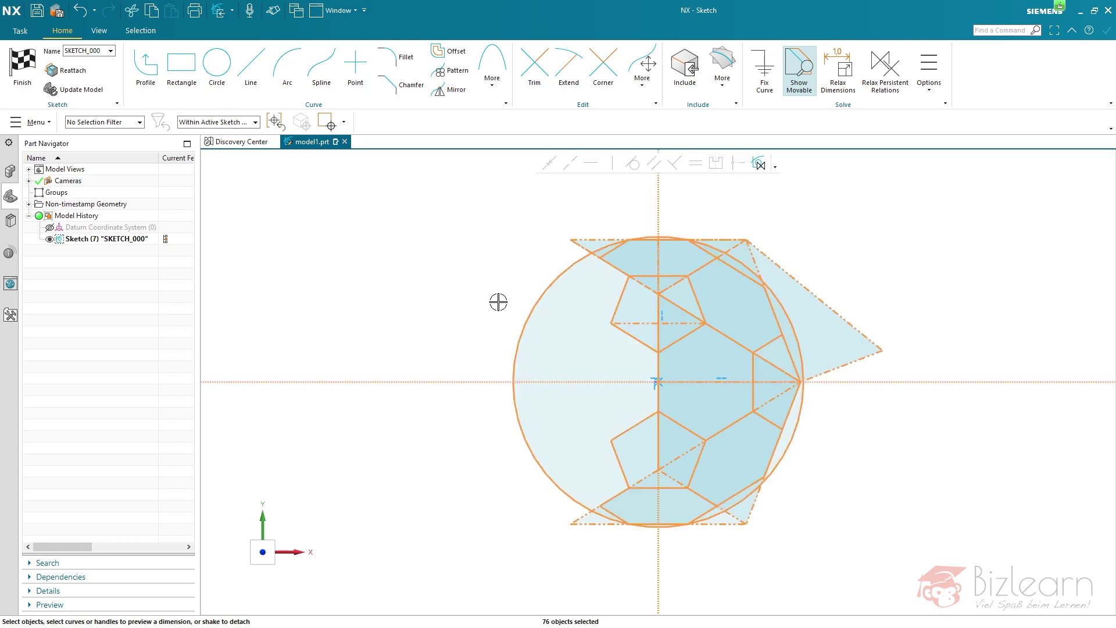
- Reselect all sketch objects, excluding the vertical and horizontal sketch axes
right_click(536, 300)
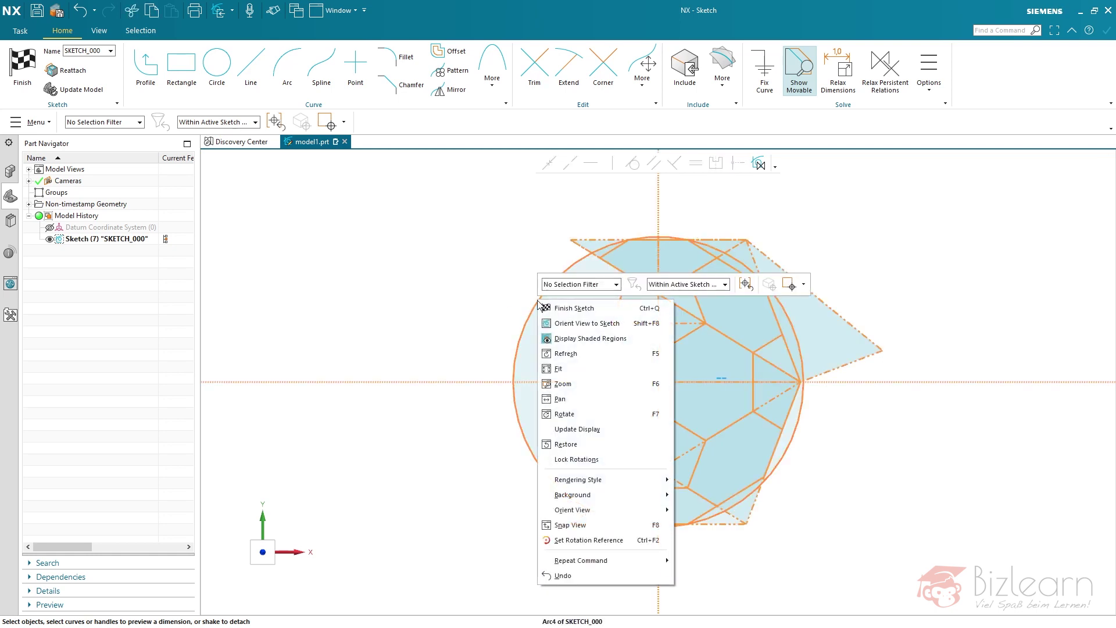
left_click(456, 291)
key("Escape")
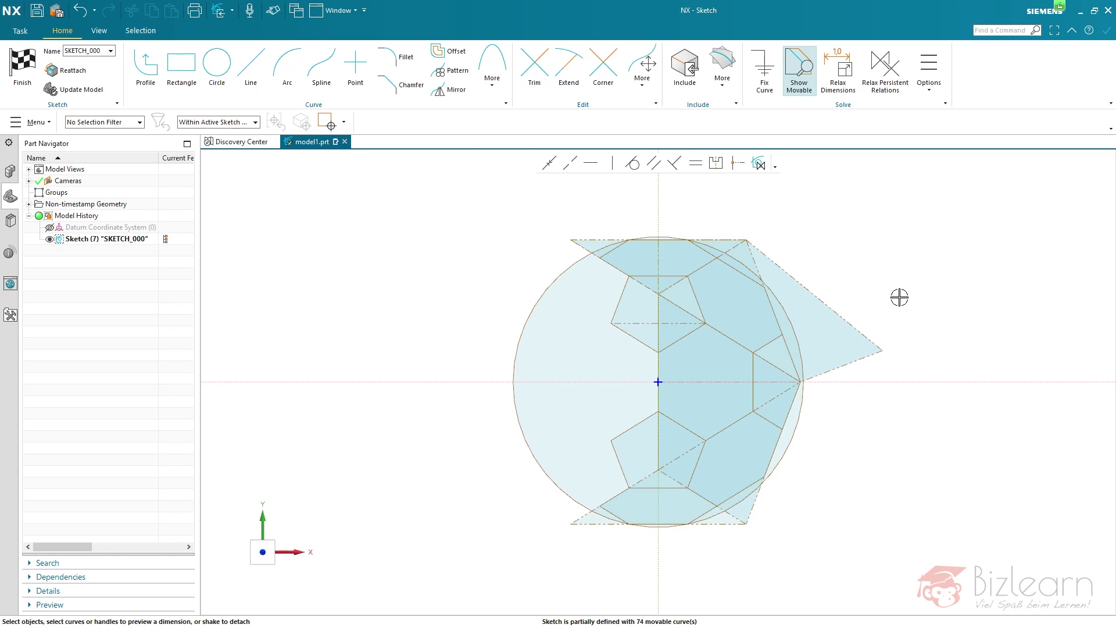
key("ctrl+a")
left_click(659, 194, "shift")
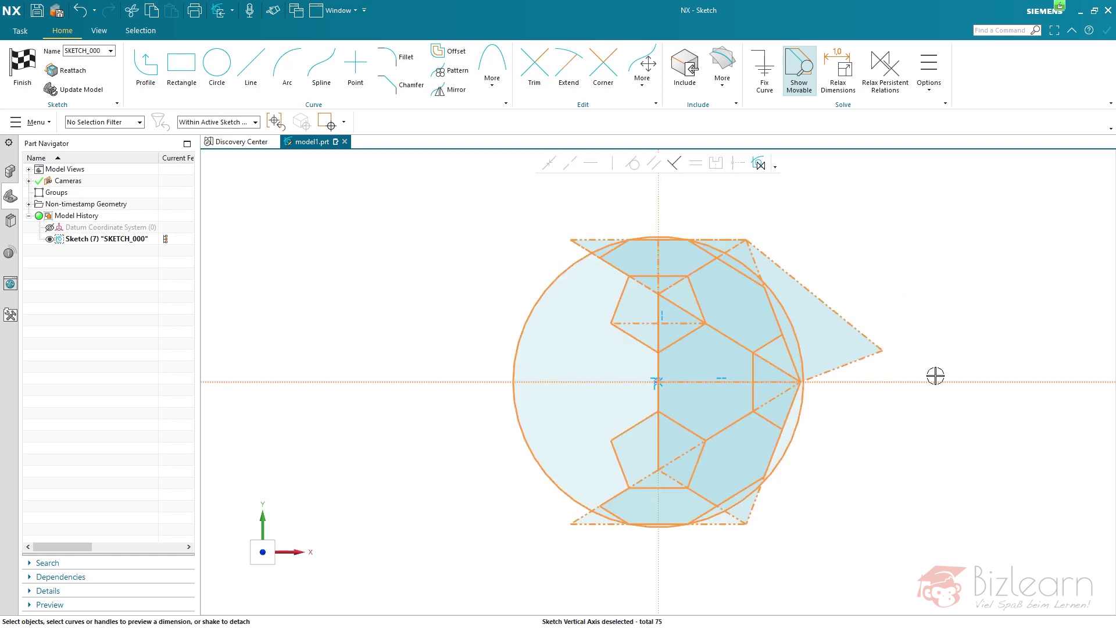
left_click(928, 381, "shift")
- Make the 74 selected curves a new scalable sketch group, SKETCH_000_GROUP_7, under SKETCH_000
right_click(849, 365)
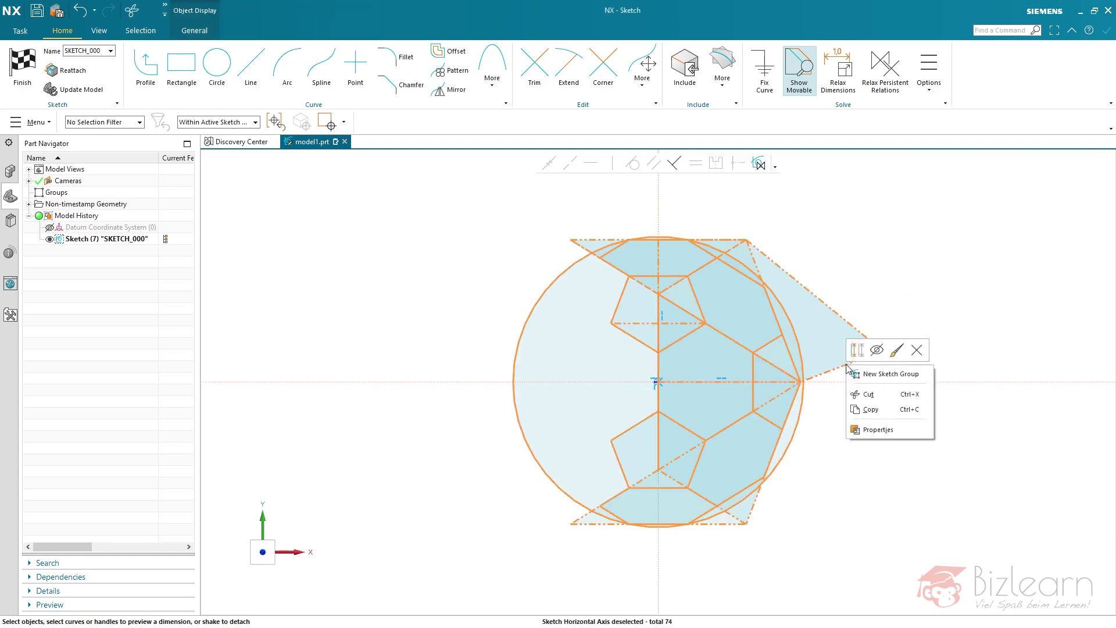
left_click(878, 374)
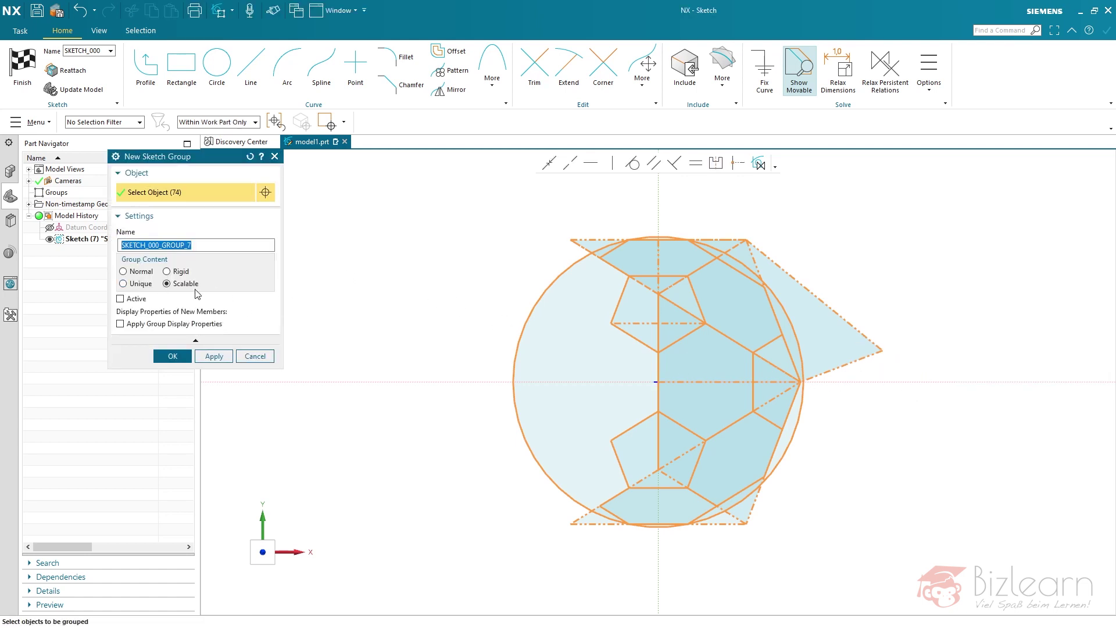
middle_click(433, 306)
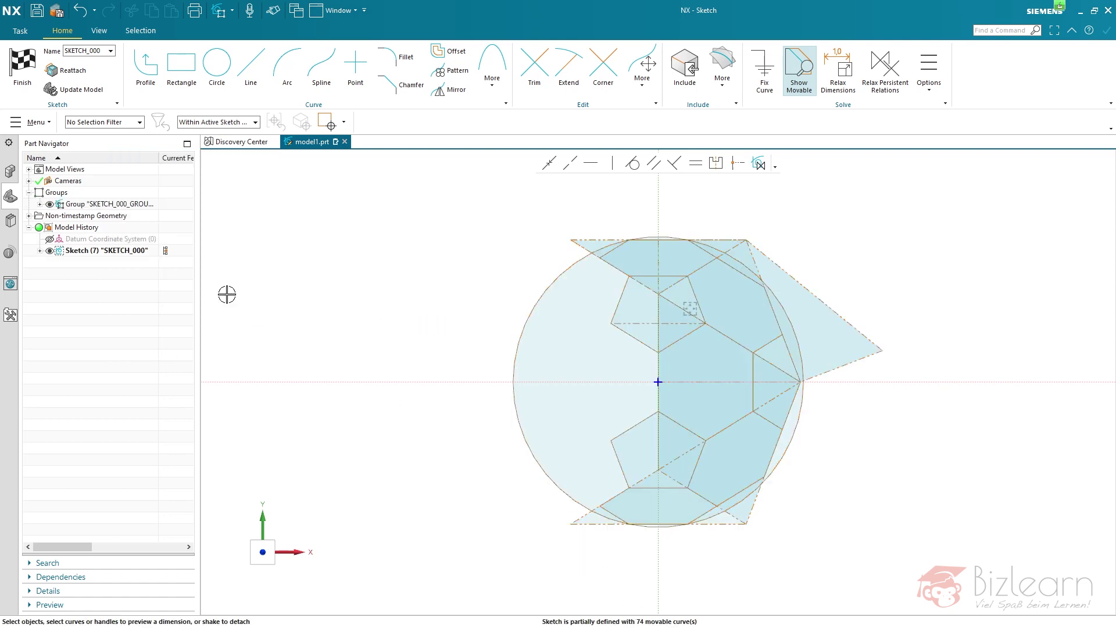
left_click(40, 250)
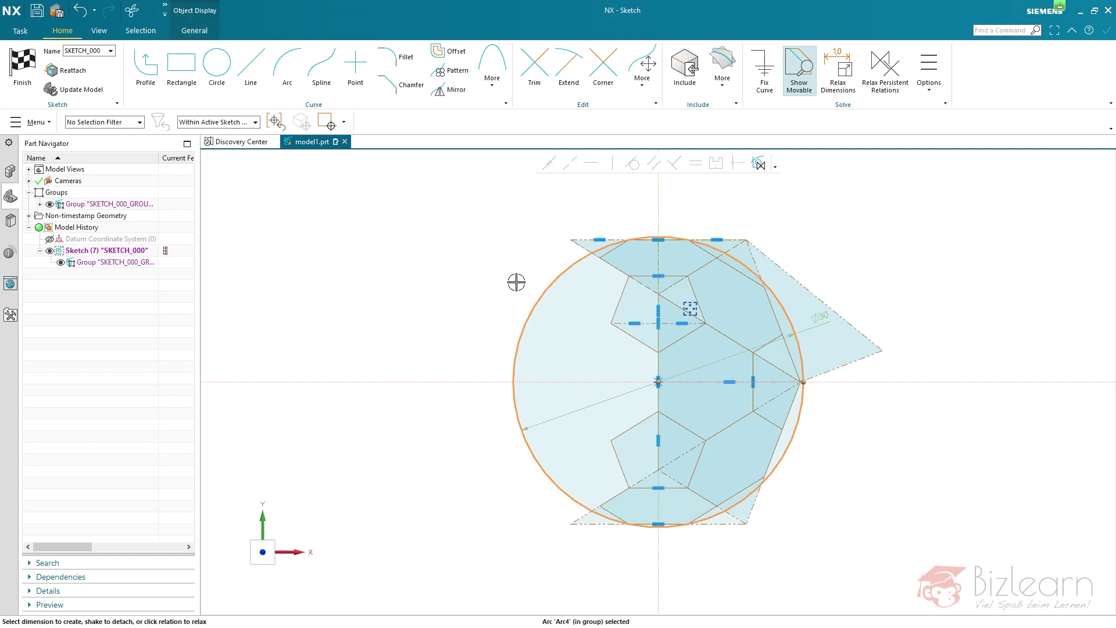
- Give the outer soccer-ball circle a 30 diameter dimension
left_click(833, 329)
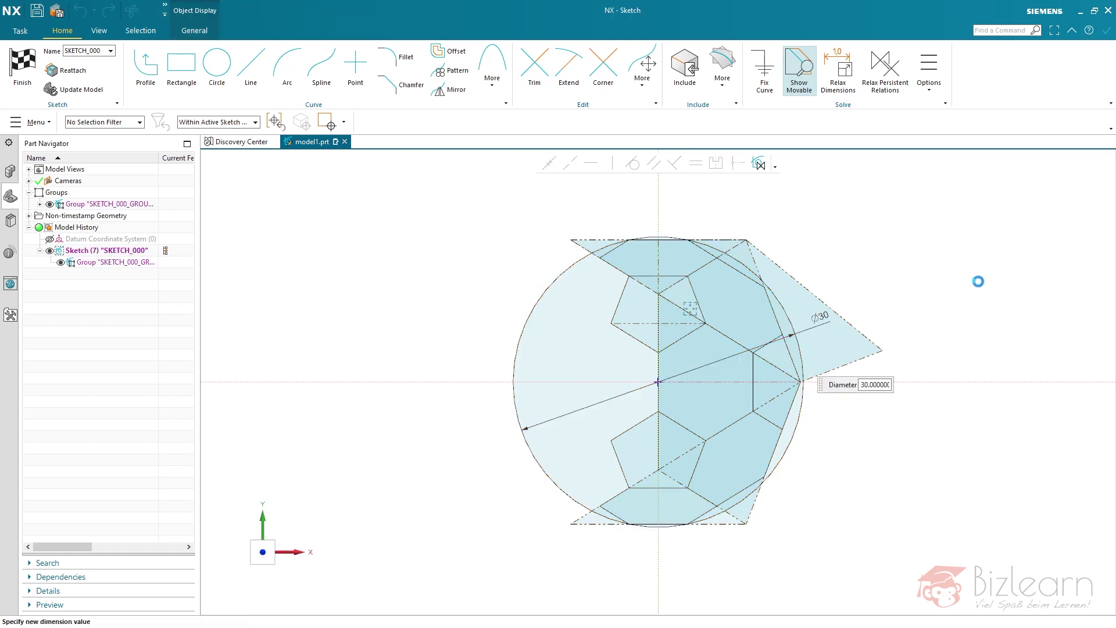
key("Return")
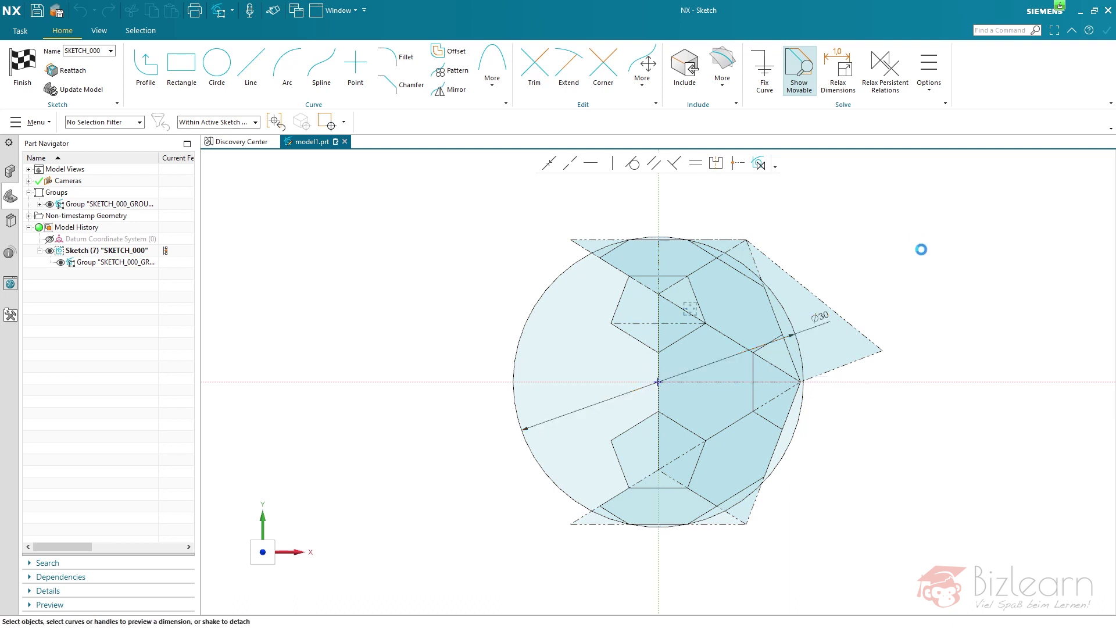